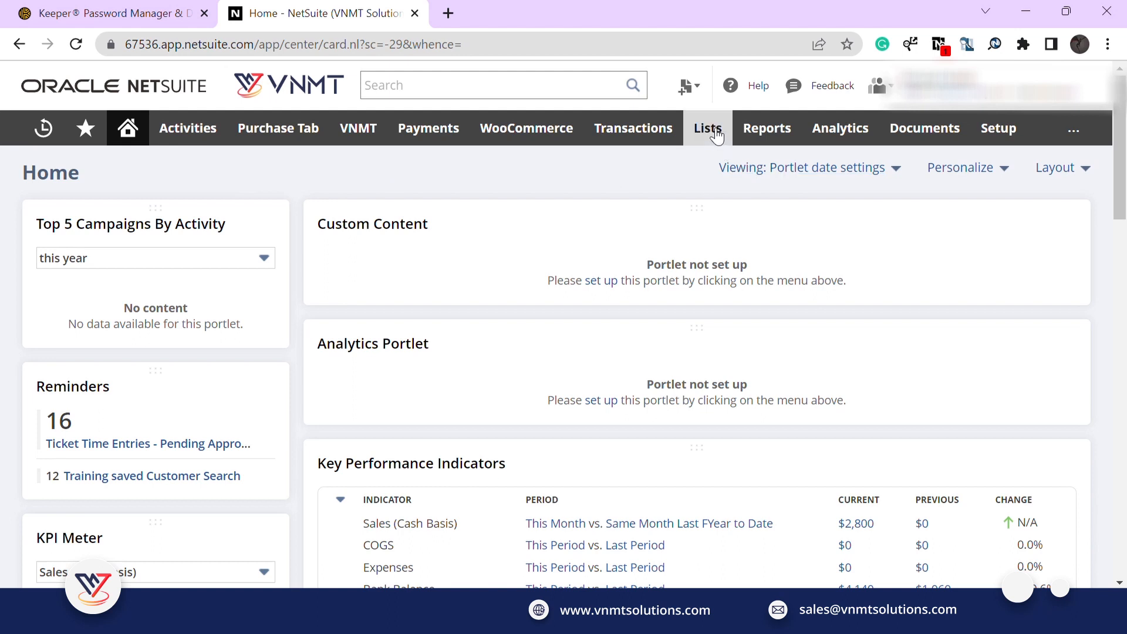
Open the page for creating a new accounting item
{"action": "mouse_move", "coordinate": [711, 134]}
{"action": "mouse_move", "coordinate": [750, 239]}
{"action": "mouse_move", "coordinate": [770, 208]}
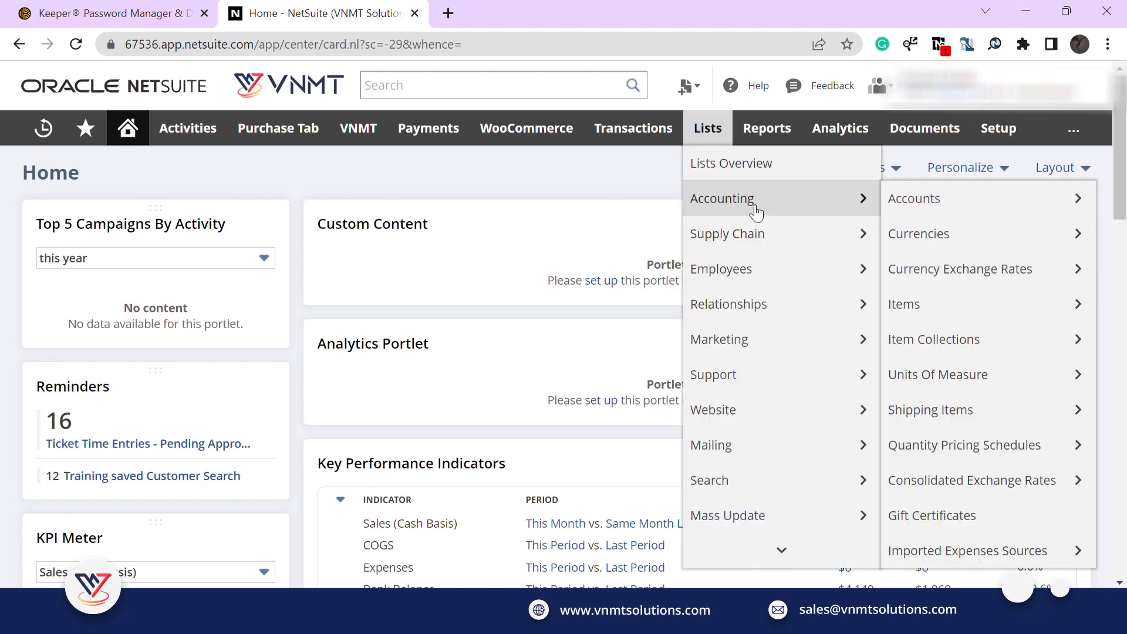
{"action": "mouse_move", "coordinate": [949, 309]}
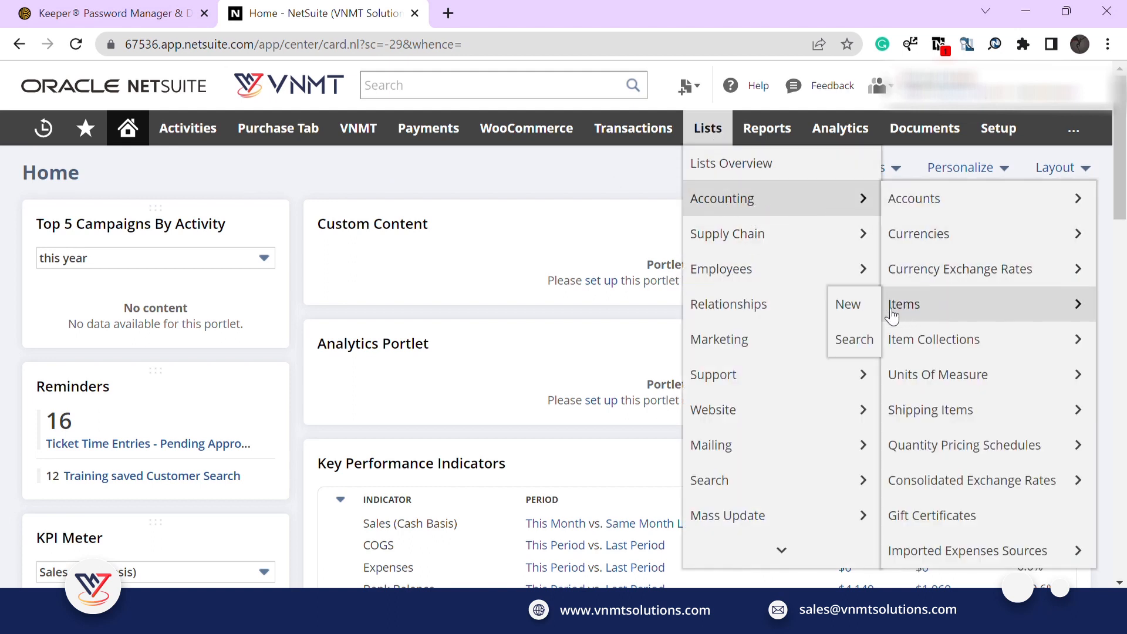
{"action": "left_click", "coordinate": [859, 316]}
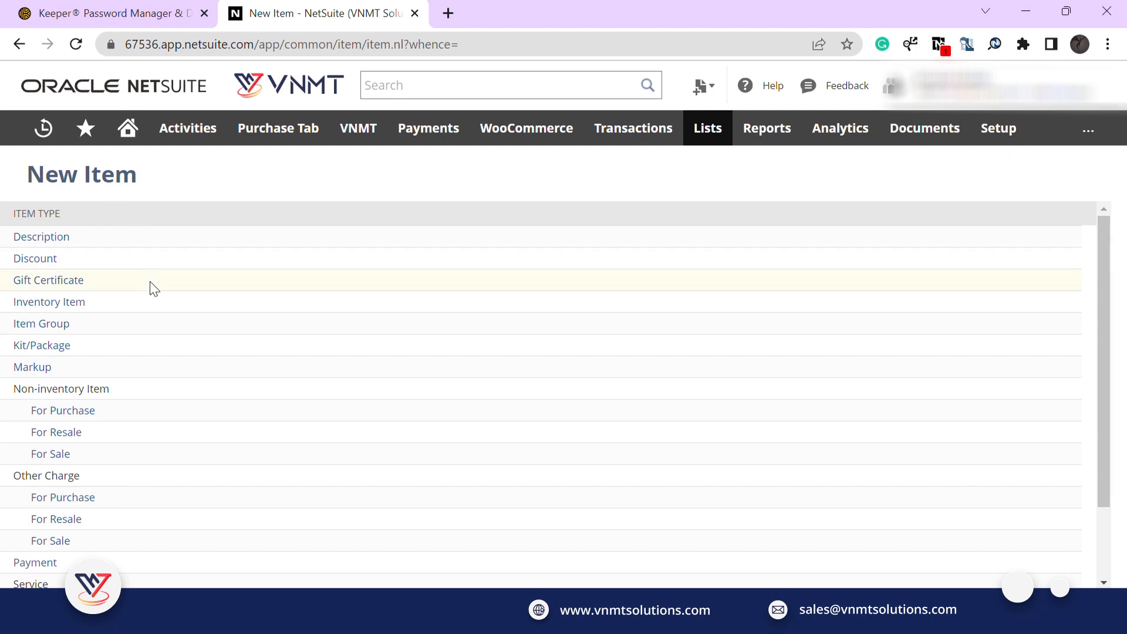
Look through the available item types and start a new Inventory Item record
{"action": "scroll", "coordinate": [150, 281], "scroll_direction": "down", "scroll_amount": 3}
{"action": "scroll", "coordinate": [151, 283], "scroll_direction": "up", "scroll_amount": 3}
{"action": "scroll", "coordinate": [70, 458], "scroll_direction": "down", "scroll_amount": 2}
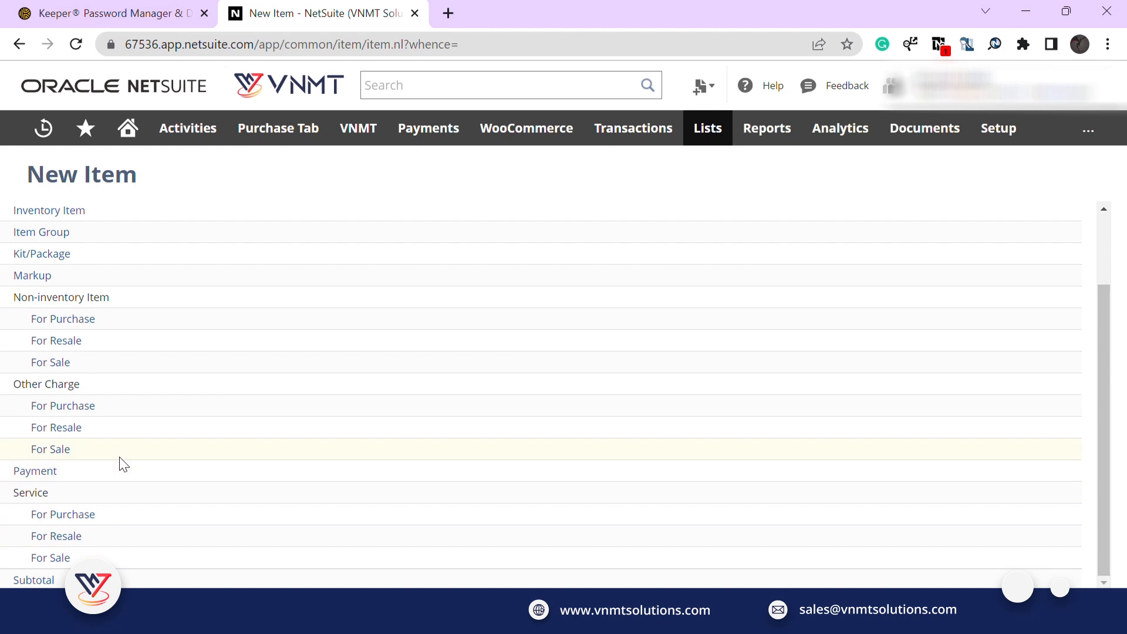
{"action": "scroll", "coordinate": [118, 457], "scroll_direction": "up", "scroll_amount": 2}
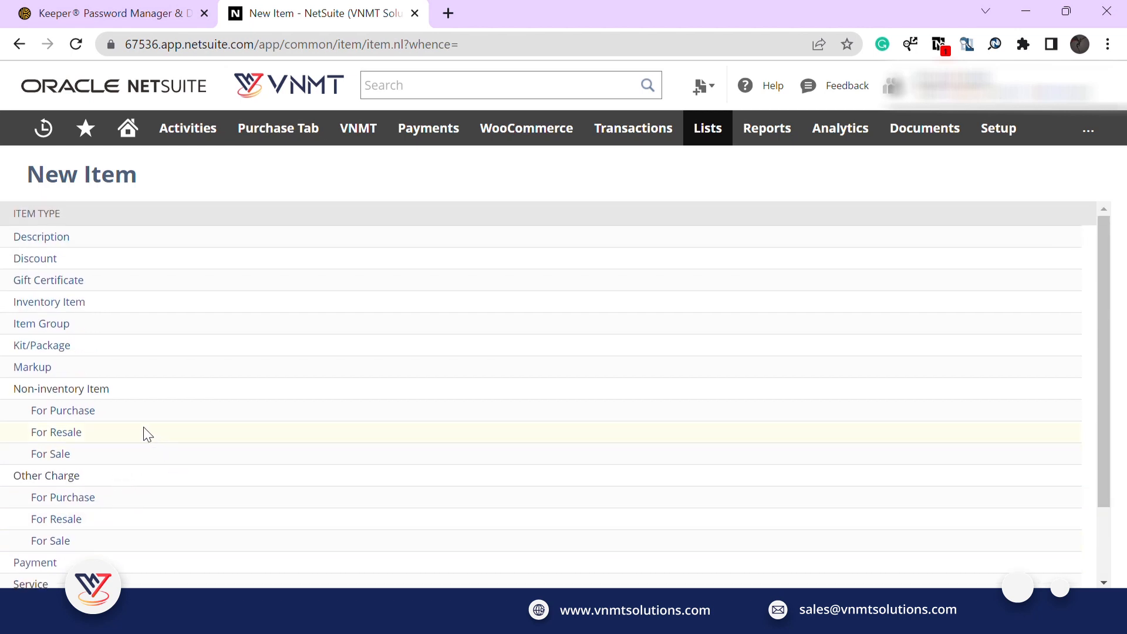
{"action": "left_click", "coordinate": [72, 310]}
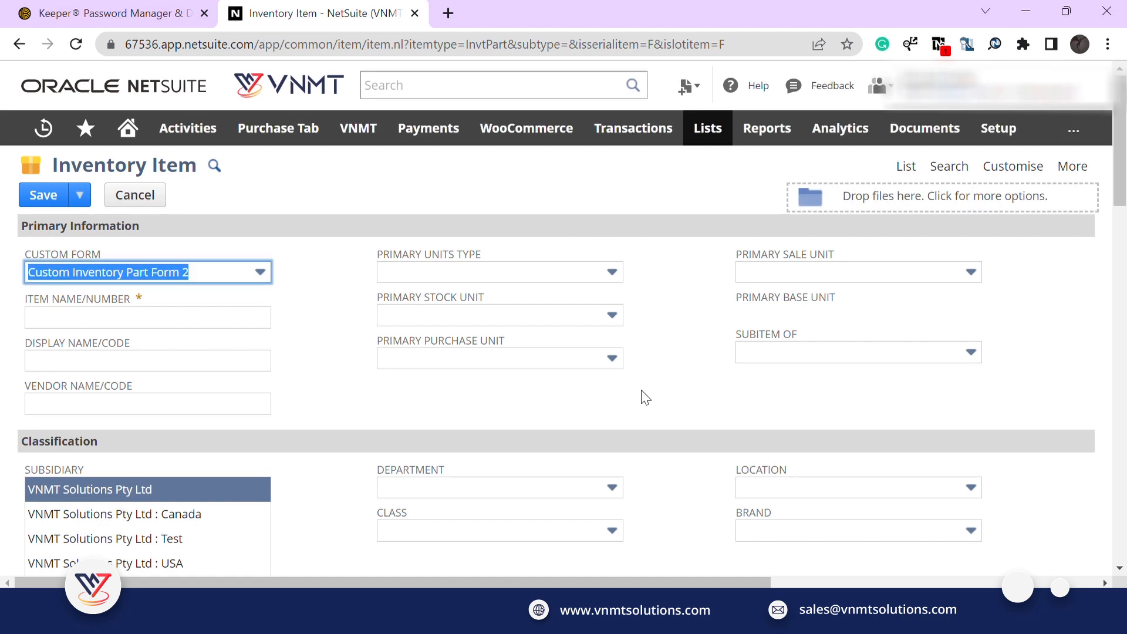
Enter 845367 as the item name/number and Kettle Bell 20KG as the display name
{"action": "left_click", "coordinate": [105, 317]}
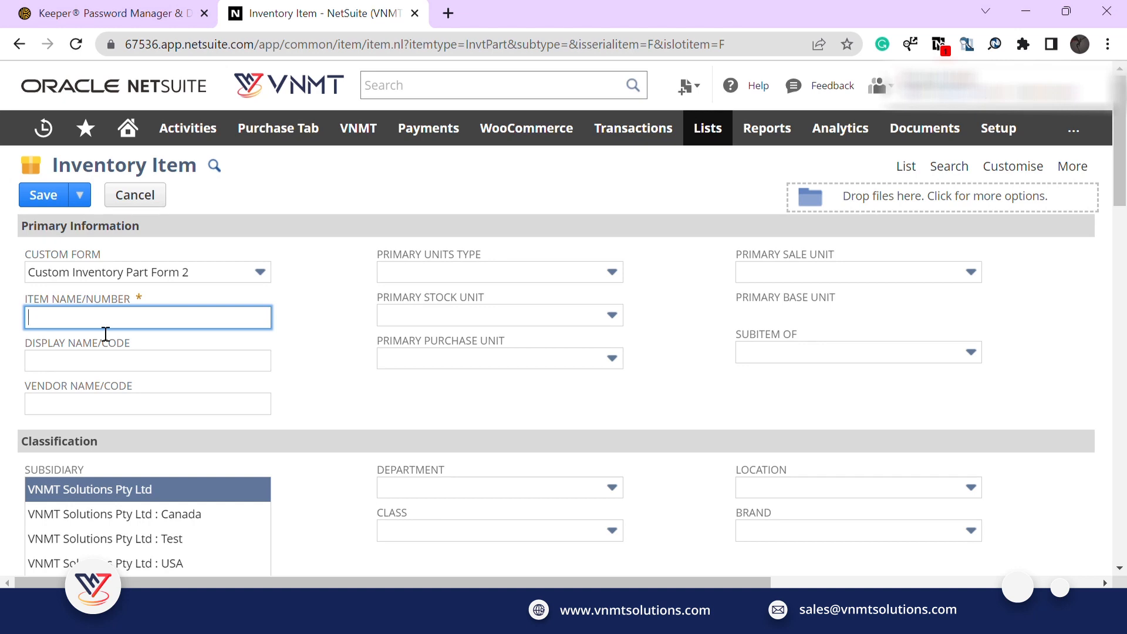
{"action": "type", "text": "845367"}
{"action": "left_click", "coordinate": [114, 369]}
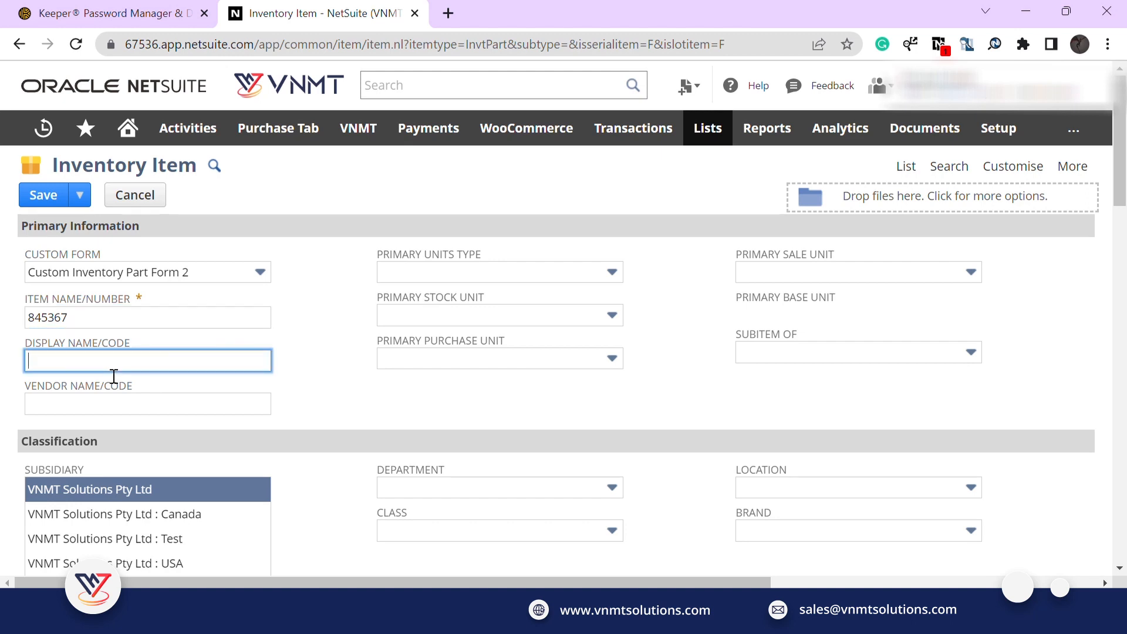
{"action": "type", "text": "Kettle Bell 20KG"}
{"action": "left_click", "coordinate": [342, 367]}
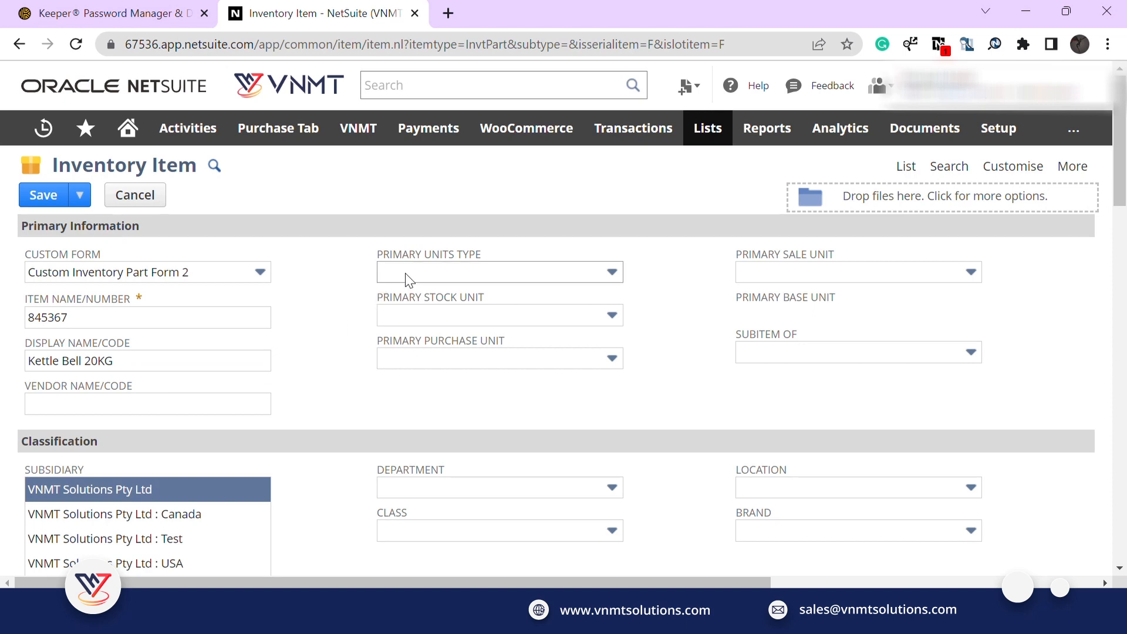
Set the primary units type to KGS and enable Include Children for the subsidiary
{"action": "left_click", "coordinate": [438, 273]}
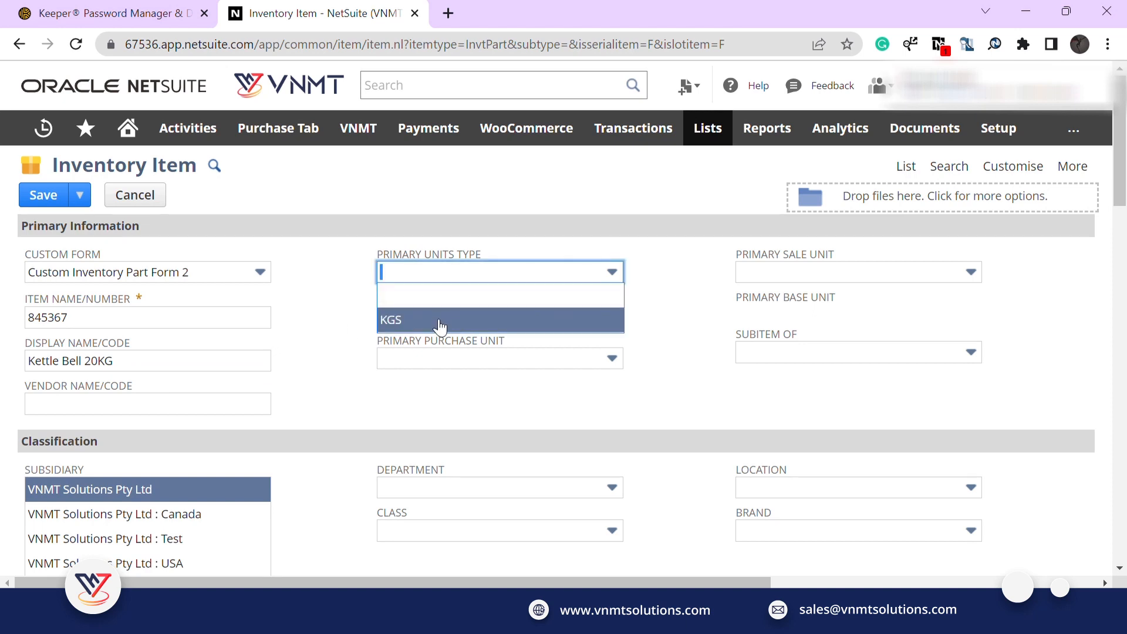
{"action": "left_click", "coordinate": [434, 319]}
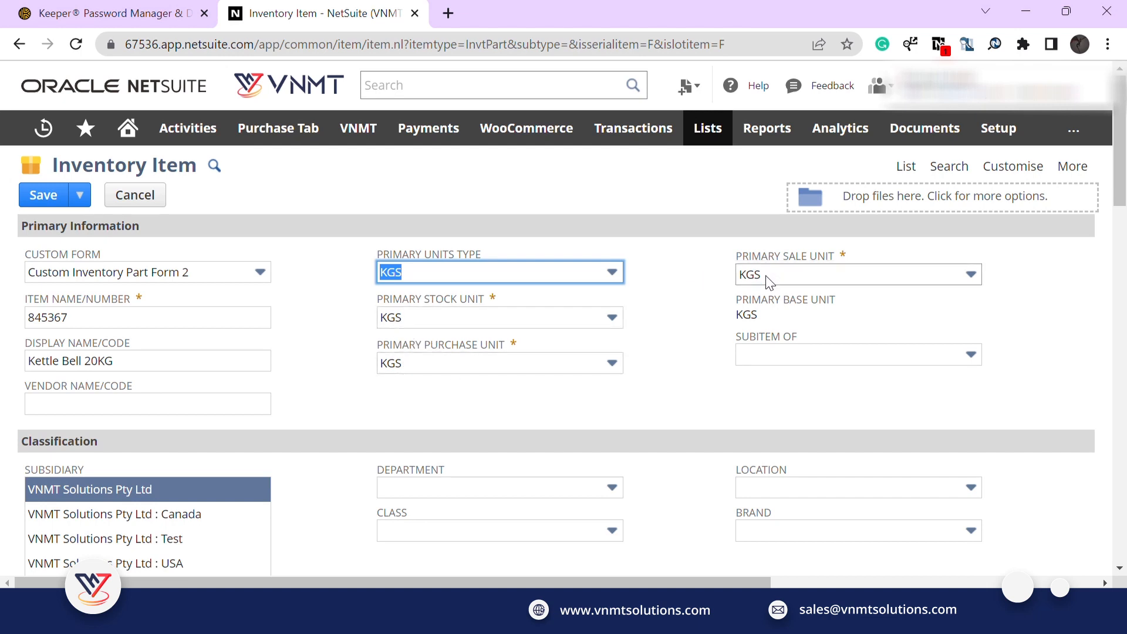
{"action": "scroll", "coordinate": [206, 445], "scroll_direction": "down", "scroll_amount": 1}
{"action": "scroll", "coordinate": [205, 445], "scroll_direction": "down", "scroll_amount": 1}
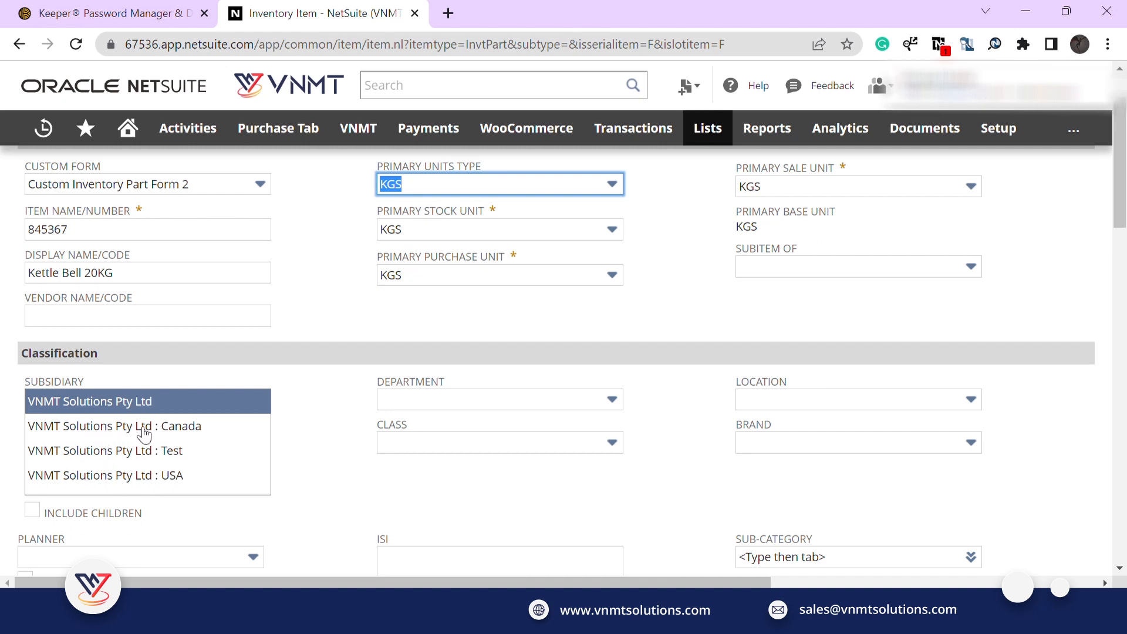
{"action": "scroll", "coordinate": [153, 431], "scroll_direction": "down", "scroll_amount": 2}
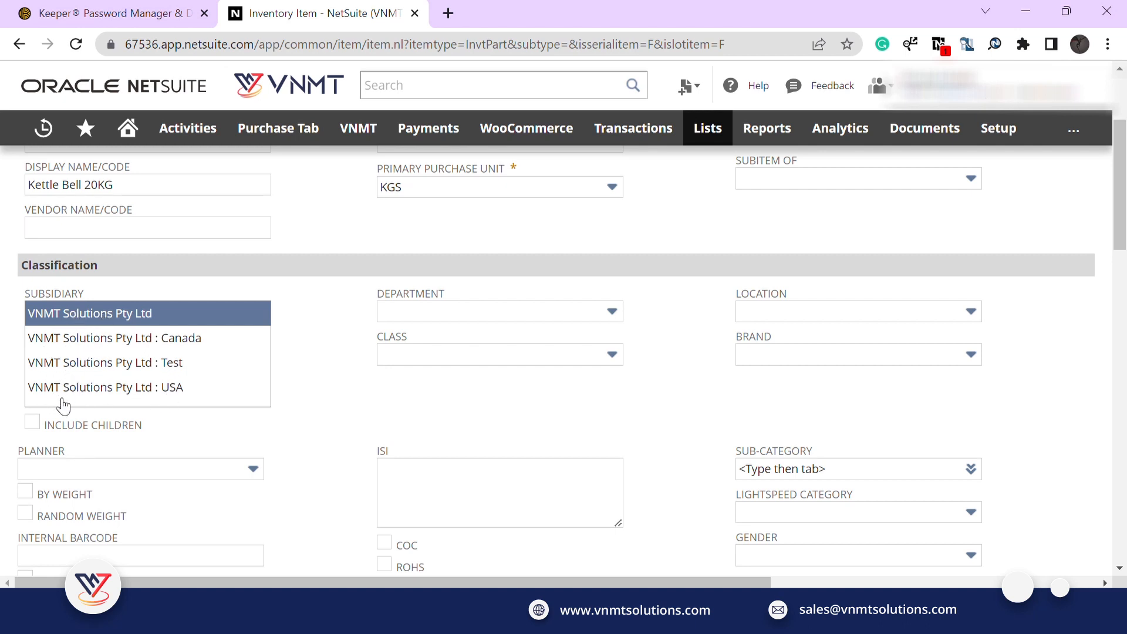
{"action": "left_click", "coordinate": [37, 423]}
Classify the item under the Admin department and the Sales class
{"action": "left_click", "coordinate": [447, 312]}
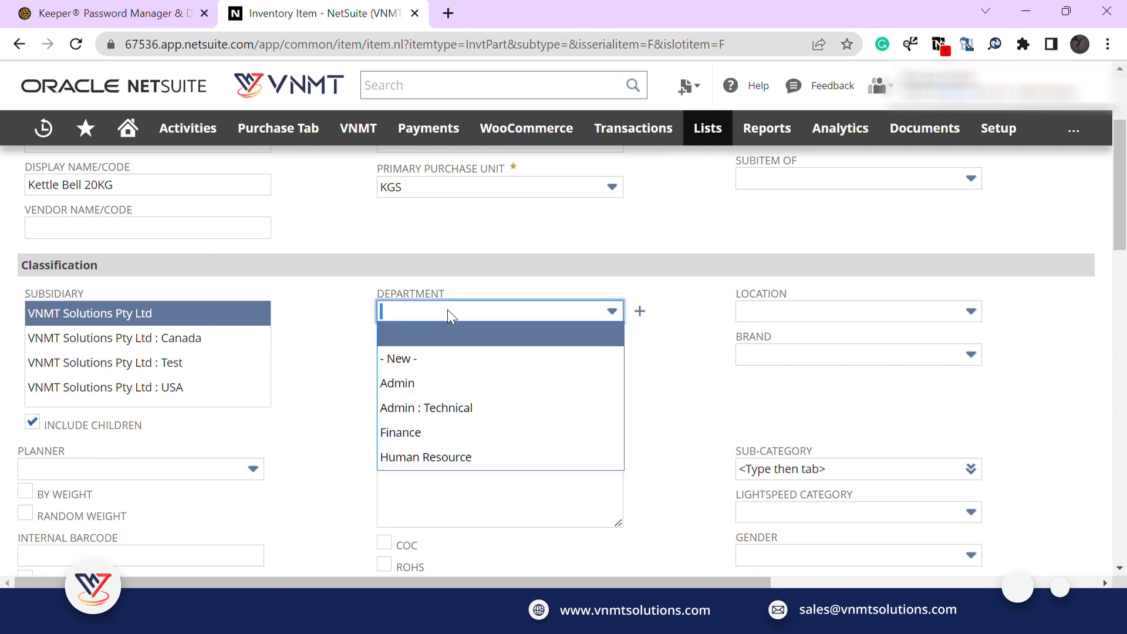
{"action": "scroll", "coordinate": [452, 388], "scroll_direction": "down", "scroll_amount": 3}
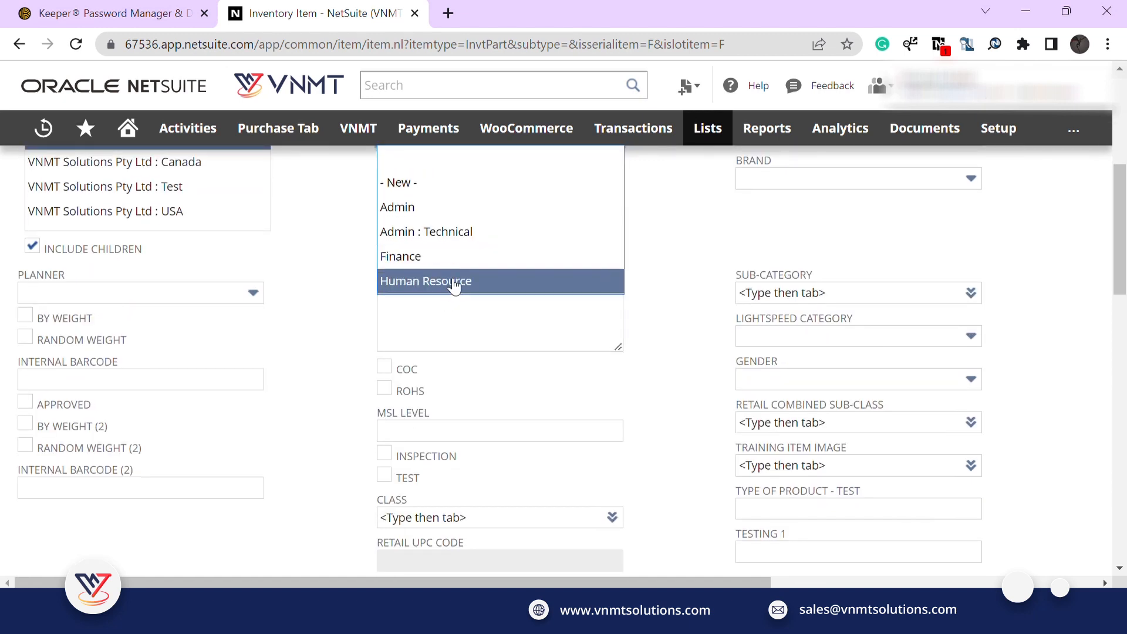
{"action": "left_click", "coordinate": [409, 212]}
{"action": "left_click", "coordinate": [428, 177]}
{"action": "scroll", "coordinate": [441, 315], "scroll_direction": "down", "scroll_amount": 2}
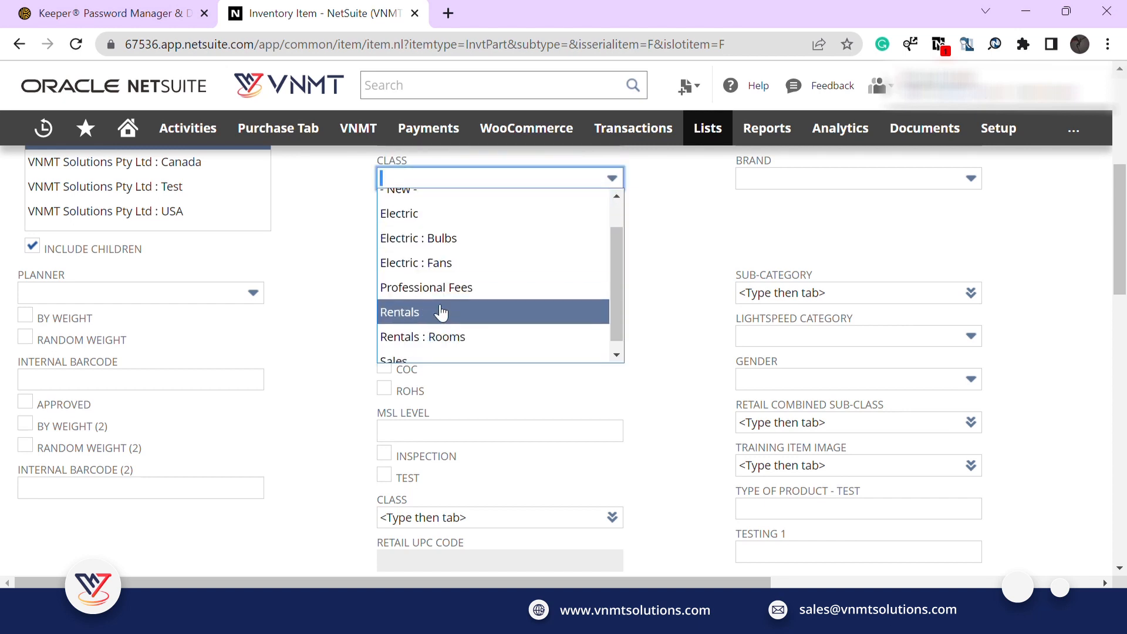
{"action": "left_click", "coordinate": [418, 351]}
{"action": "scroll", "coordinate": [720, 265], "scroll_direction": "up", "scroll_amount": 2}
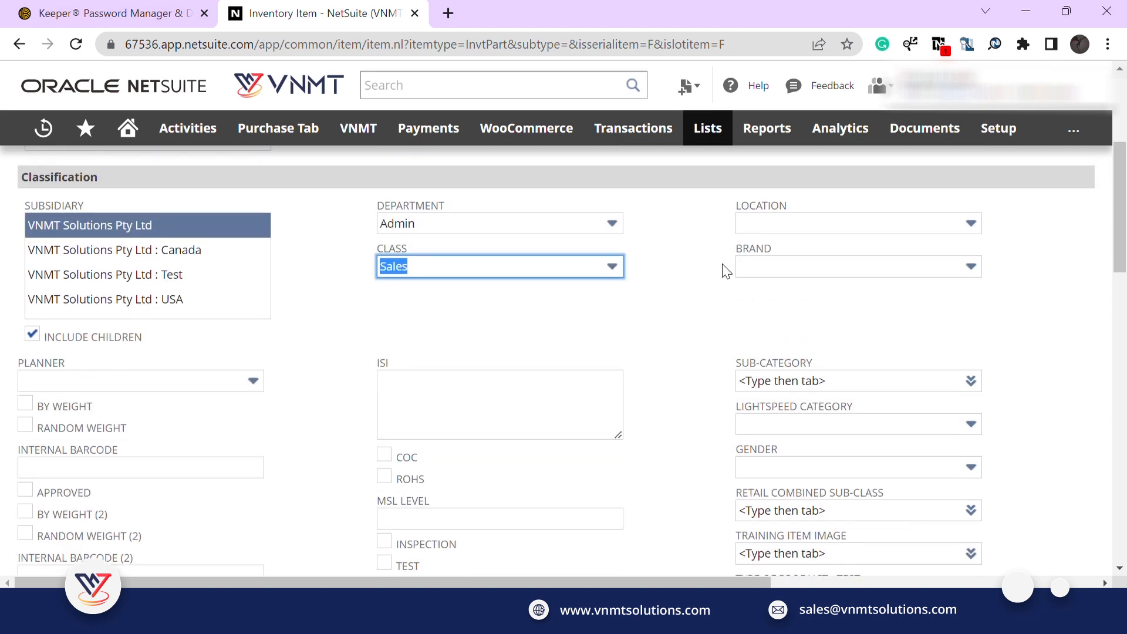
Set the item's brand to Nine West in the classification section
{"action": "left_click", "coordinate": [832, 266]}
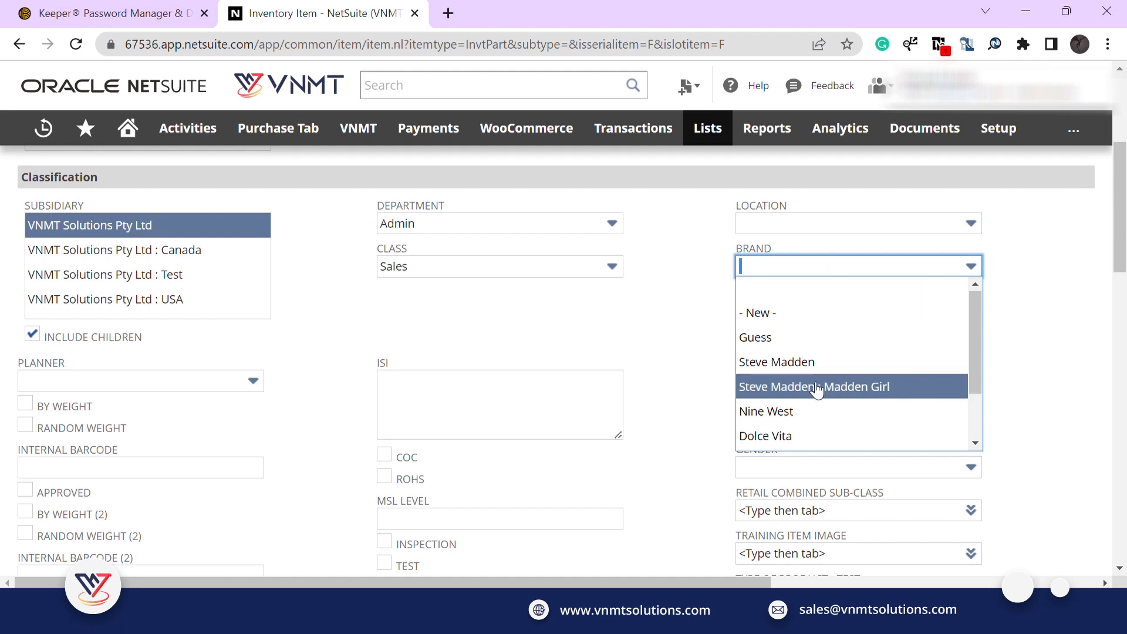
{"action": "scroll", "coordinate": [802, 370], "scroll_direction": "down", "scroll_amount": 2}
{"action": "left_click", "coordinate": [792, 339]}
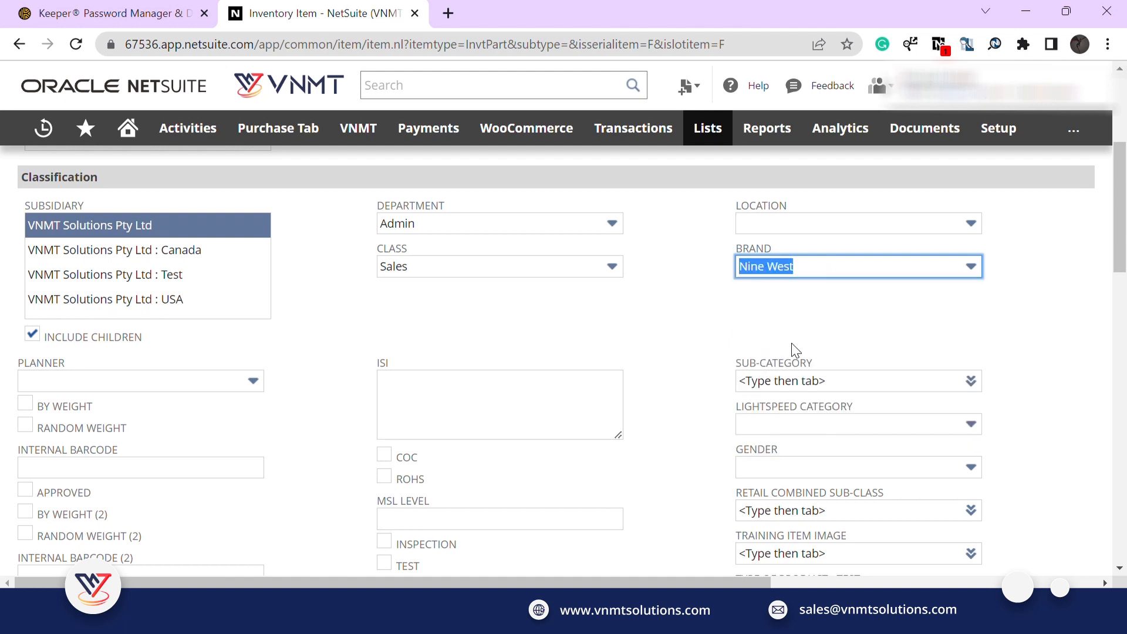
{"action": "left_click", "coordinate": [731, 342]}
Try FIFO and LIFO as the costing method in the purchasing details and return it to Average
{"action": "scroll", "coordinate": [240, 349], "scroll_direction": "down", "scroll_amount": 3}
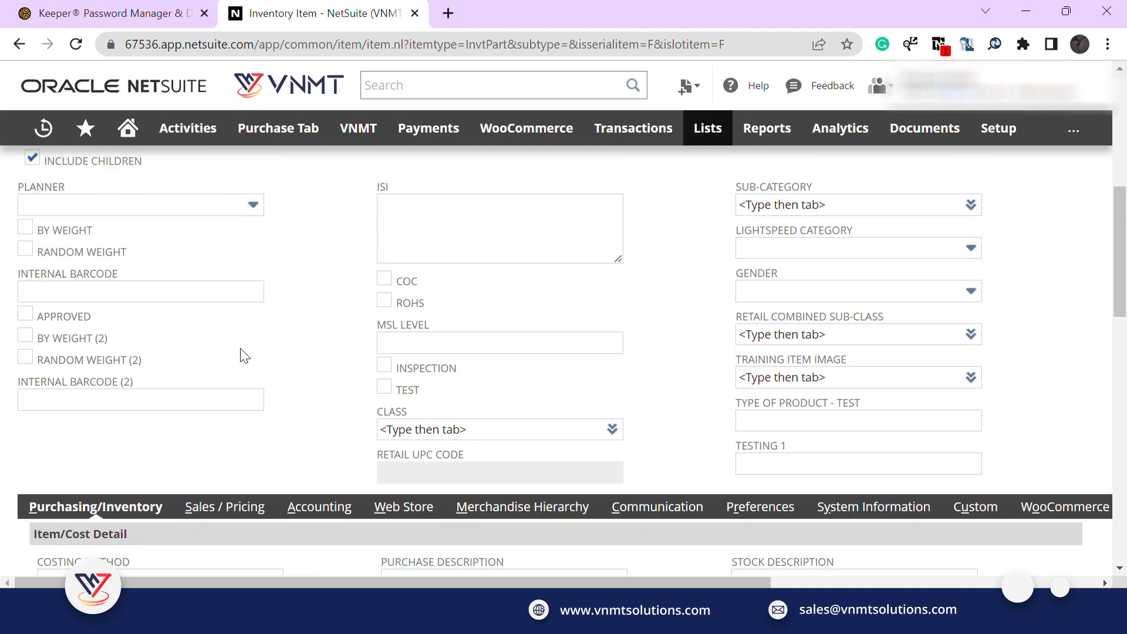
{"action": "scroll", "coordinate": [240, 347], "scroll_direction": "down", "scroll_amount": 5}
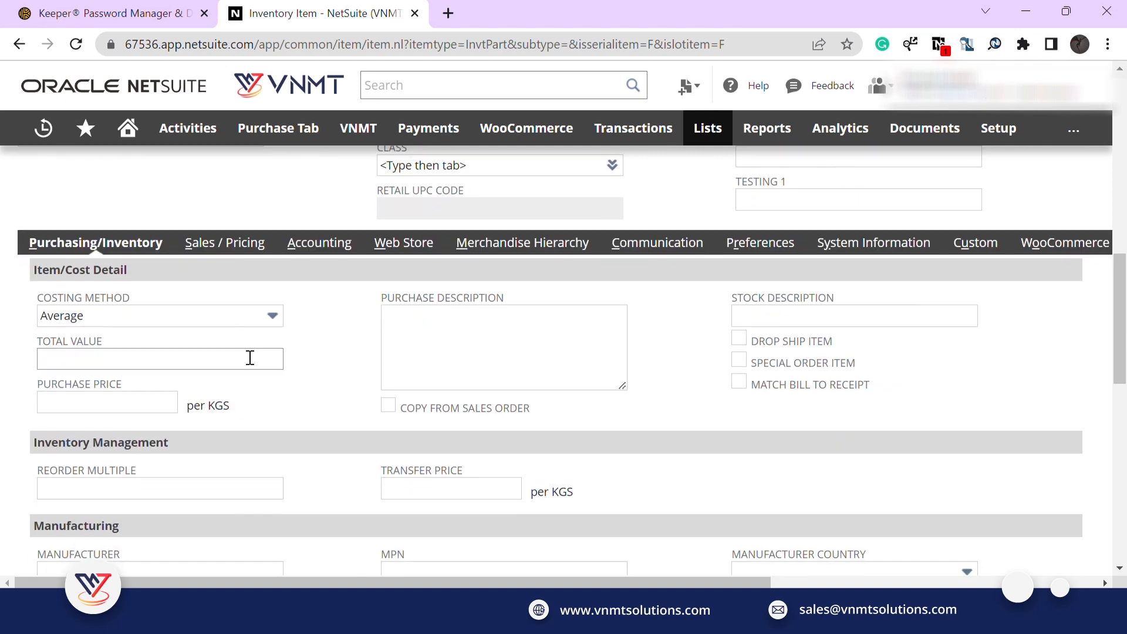
{"action": "scroll", "coordinate": [249, 355], "scroll_direction": "down", "scroll_amount": 3}
{"action": "scroll", "coordinate": [241, 355], "scroll_direction": "up", "scroll_amount": 3}
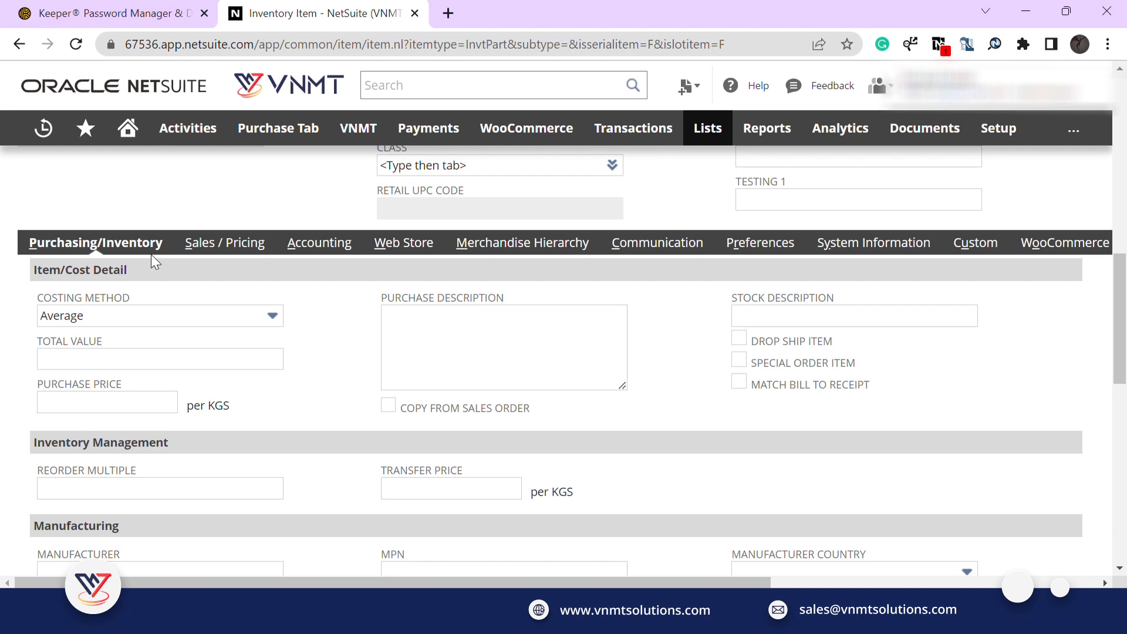
{"action": "left_click", "coordinate": [129, 328]}
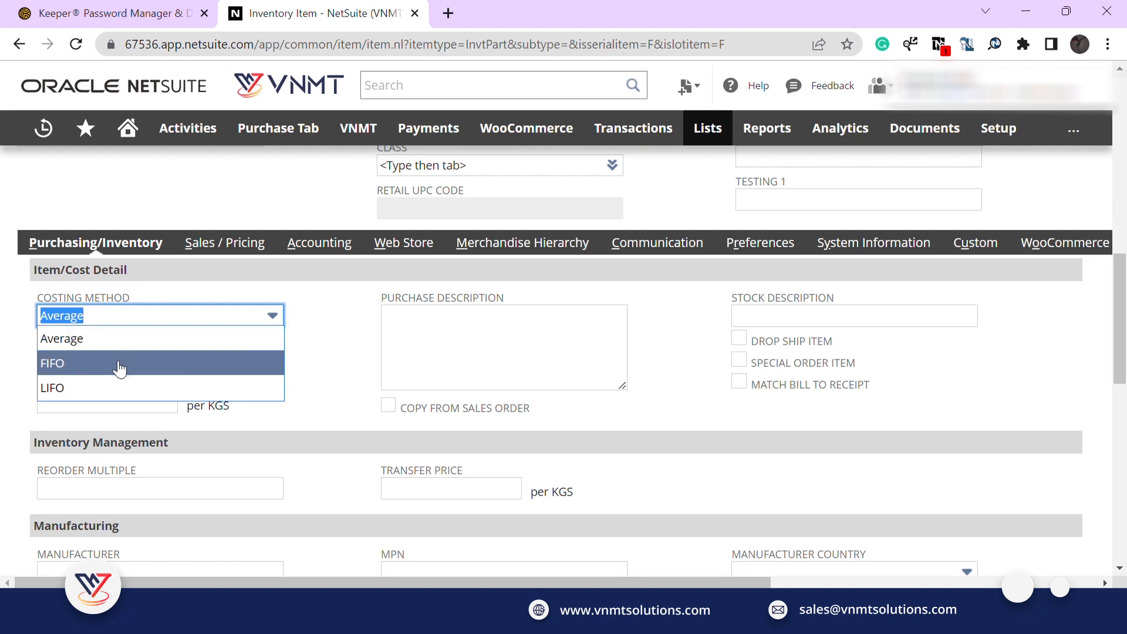
{"action": "left_click", "coordinate": [120, 364]}
{"action": "left_click", "coordinate": [135, 319]}
{"action": "left_click", "coordinate": [113, 387]}
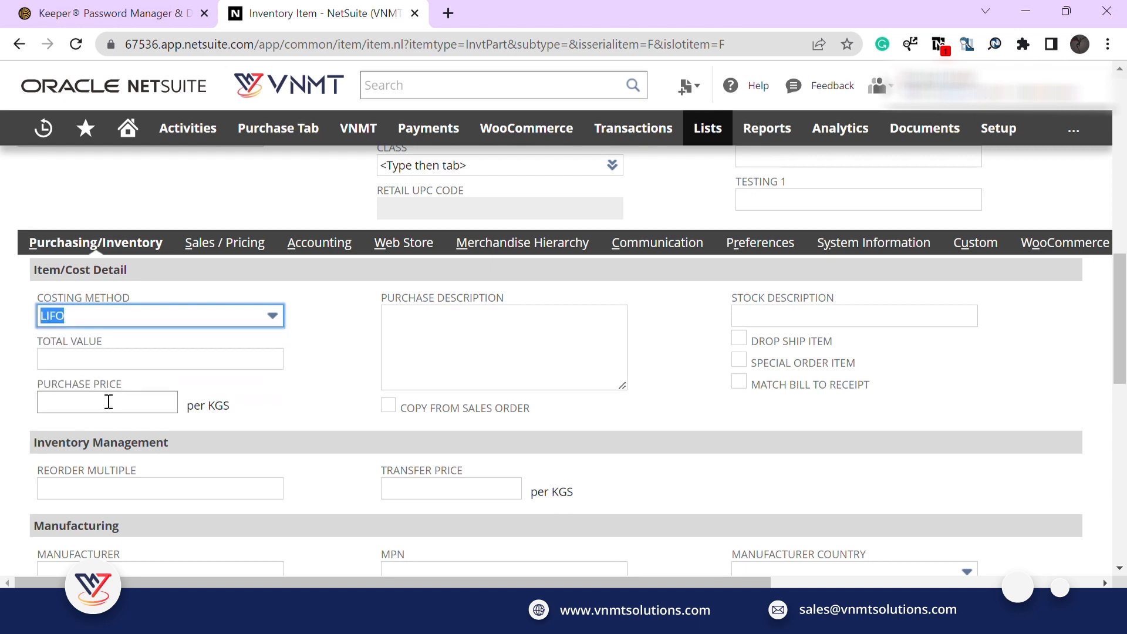
{"action": "left_click", "coordinate": [125, 320]}
{"action": "left_click", "coordinate": [124, 339]}
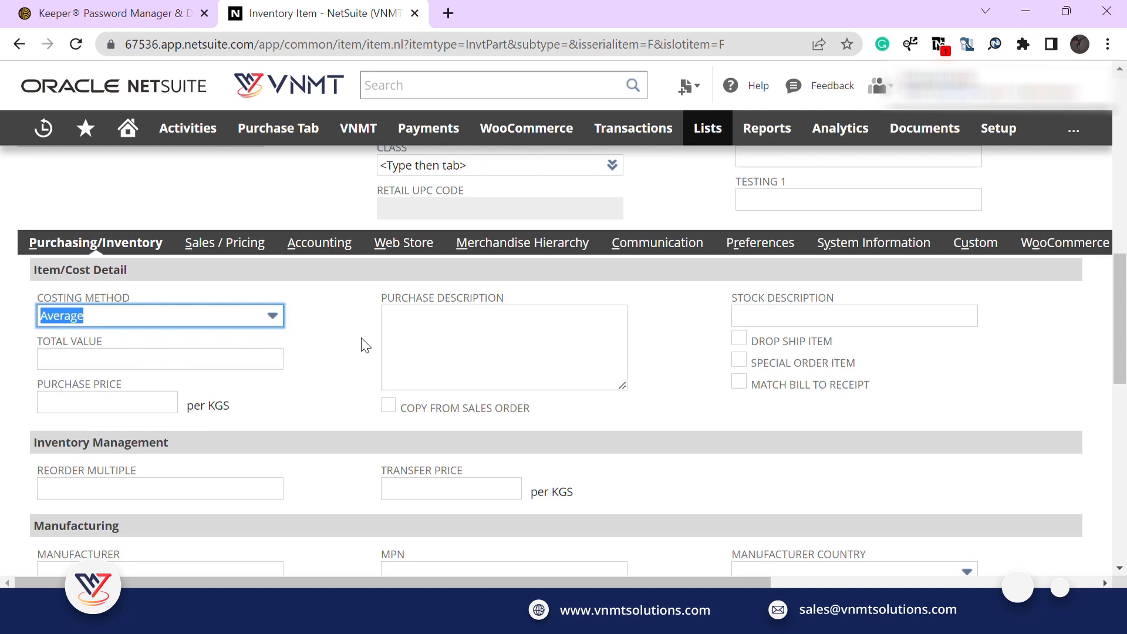
Enter Kettle Bell 20KG as the purchase description and set the purchase price to 3.4 per KGS
{"action": "left_click", "coordinate": [404, 357]}
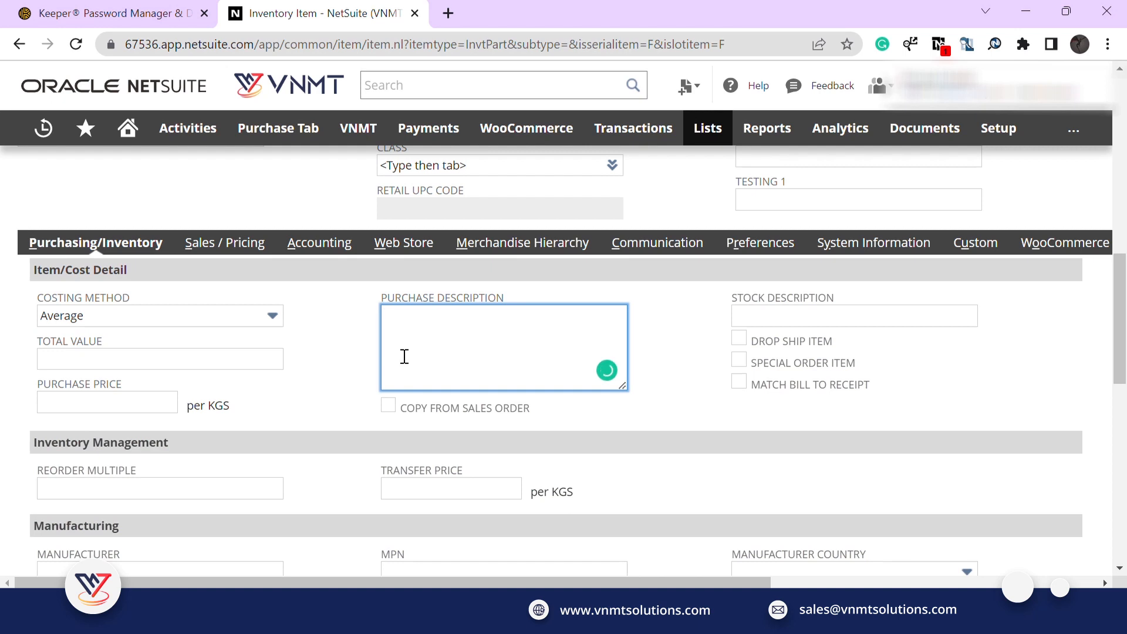
{"action": "type", "text": "Kettle Bell 20KG"}
{"action": "scroll", "coordinate": [202, 374], "scroll_direction": "down", "scroll_amount": 3}
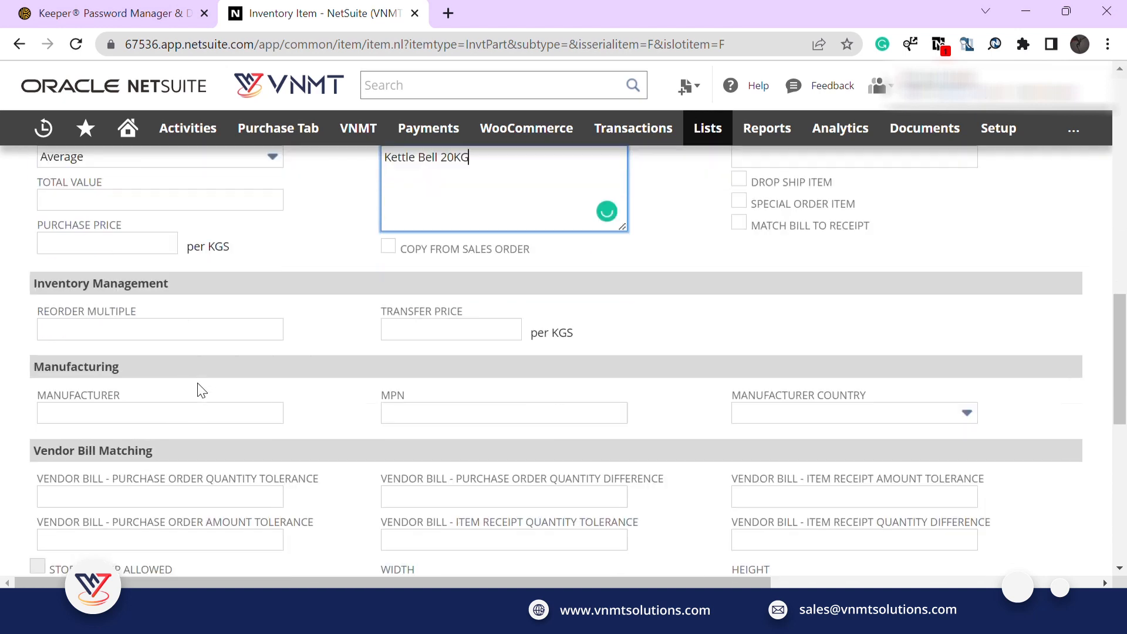
{"action": "scroll", "coordinate": [199, 389], "scroll_direction": "down", "scroll_amount": 3}
{"action": "scroll", "coordinate": [197, 388], "scroll_direction": "up", "scroll_amount": 5}
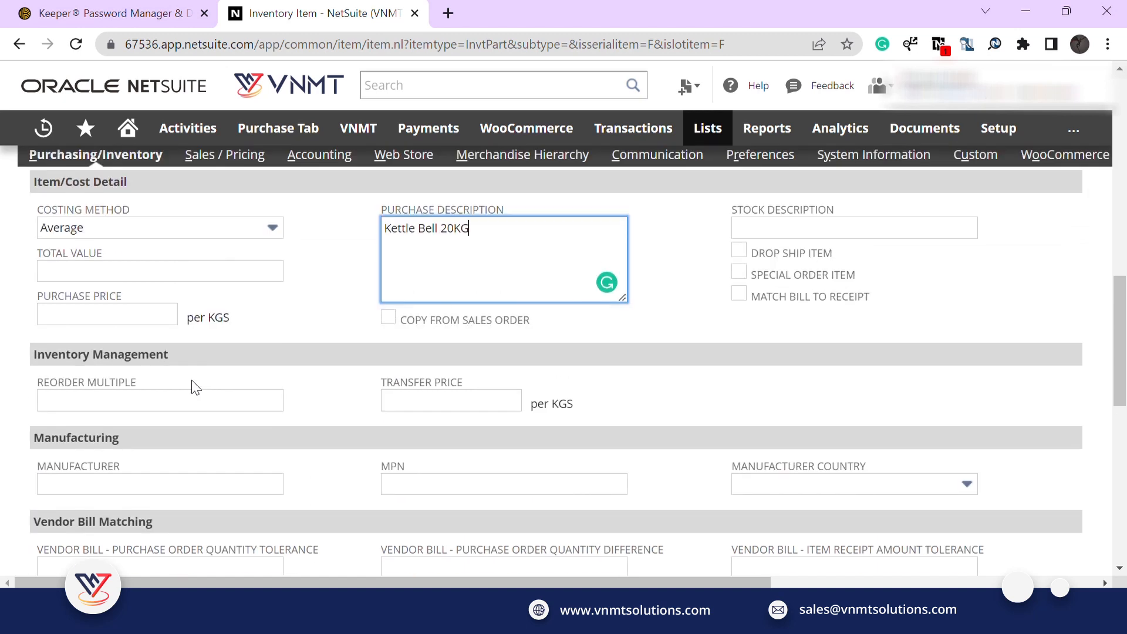
{"action": "left_click", "coordinate": [82, 329]}
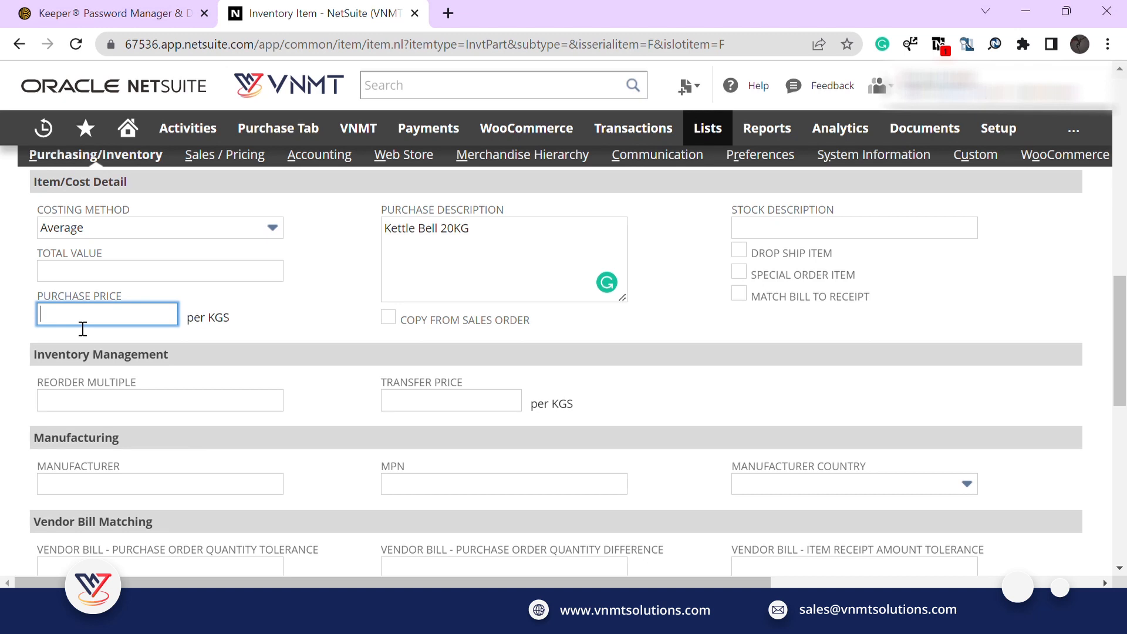
{"action": "type", "text": "3.4"}
Review the item's location settings and bring up its vendor list
{"action": "scroll", "coordinate": [83, 329], "scroll_direction": "down", "scroll_amount": 6}
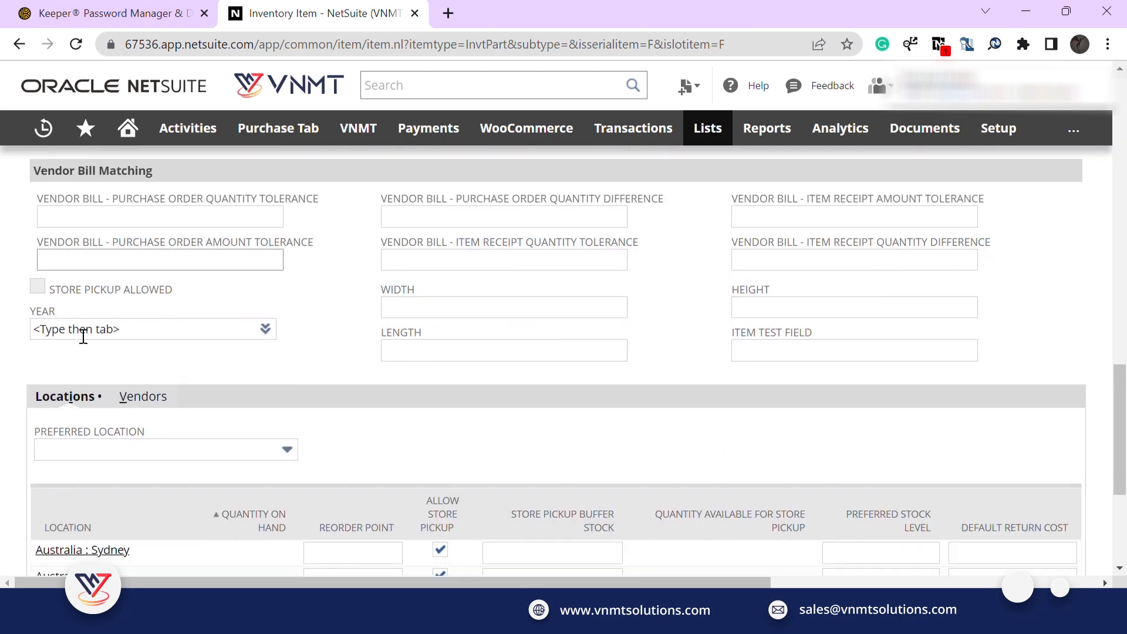
{"action": "scroll", "coordinate": [82, 336], "scroll_direction": "down", "scroll_amount": 2}
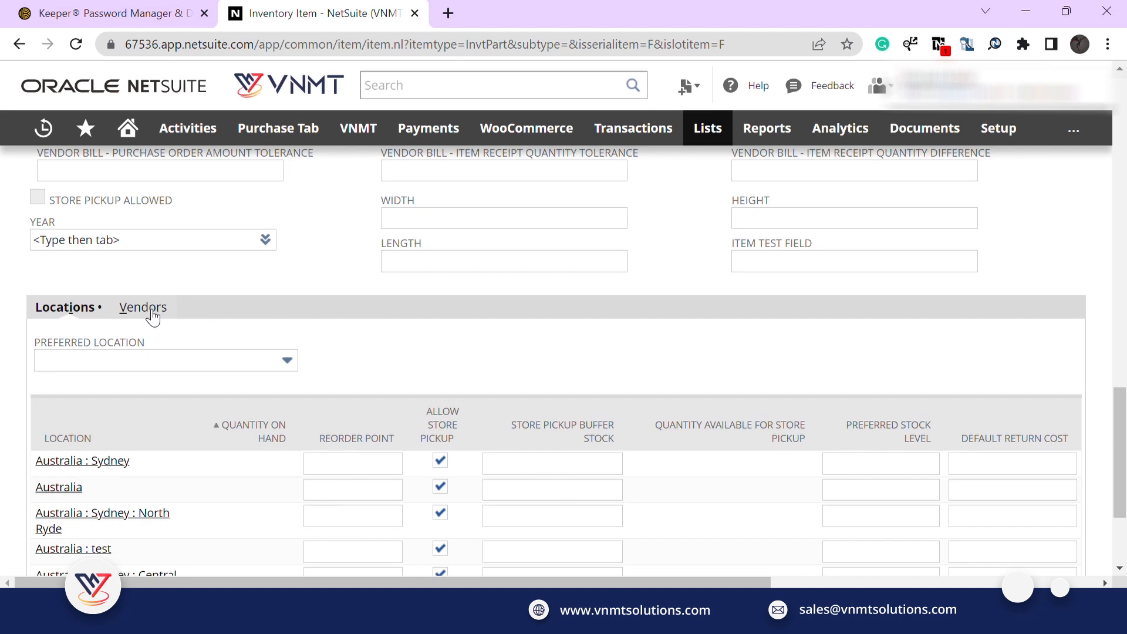
{"action": "scroll", "coordinate": [151, 315], "scroll_direction": "down", "scroll_amount": 3}
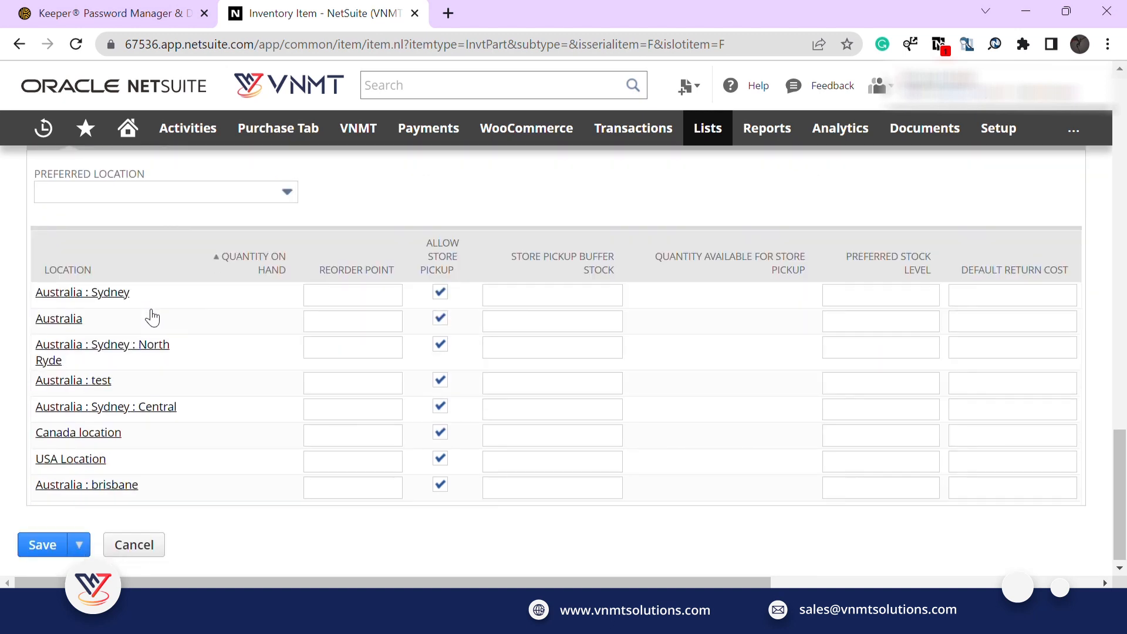
{"action": "scroll", "coordinate": [71, 285], "scroll_direction": "up", "scroll_amount": 3}
{"action": "scroll", "coordinate": [71, 327], "scroll_direction": "down", "scroll_amount": 3}
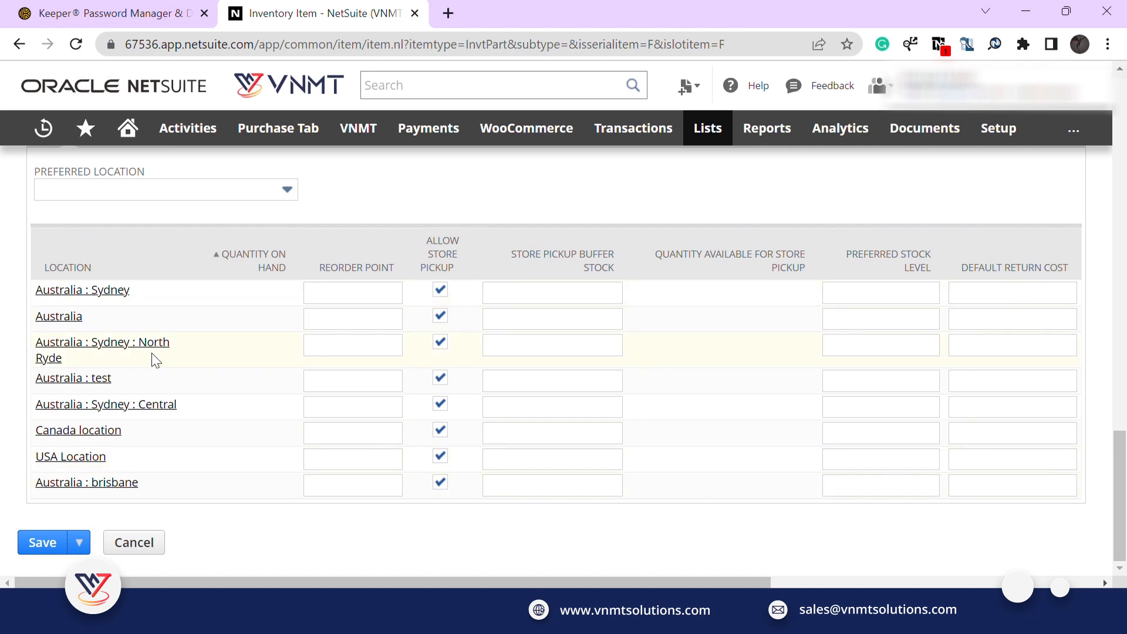
{"action": "scroll", "coordinate": [115, 400], "scroll_direction": "up", "scroll_amount": 3}
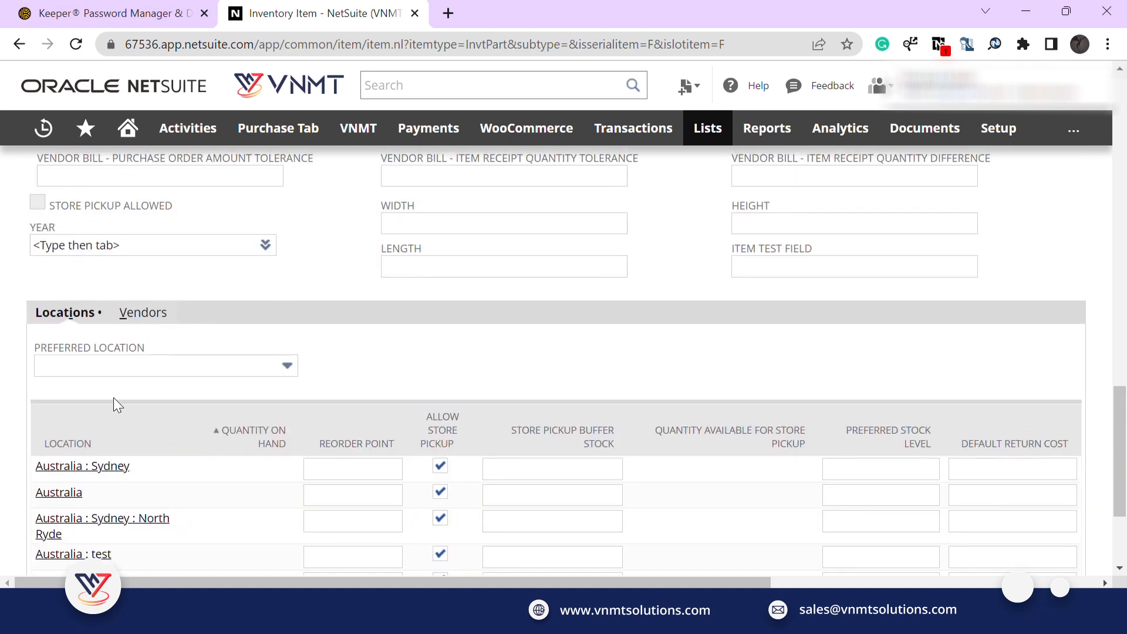
{"action": "left_click", "coordinate": [131, 317]}
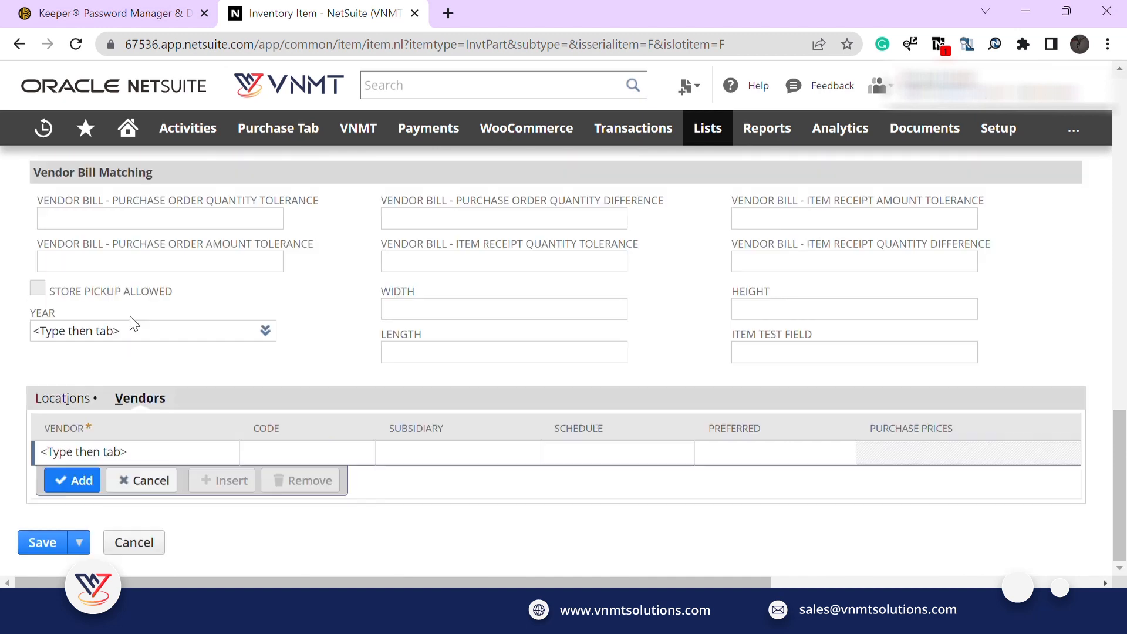
Choose A & J Dealers in the item's vendor line and mark it as the preferred vendor
{"action": "left_click", "coordinate": [102, 457]}
{"action": "mouse_move", "coordinate": [228, 462]}
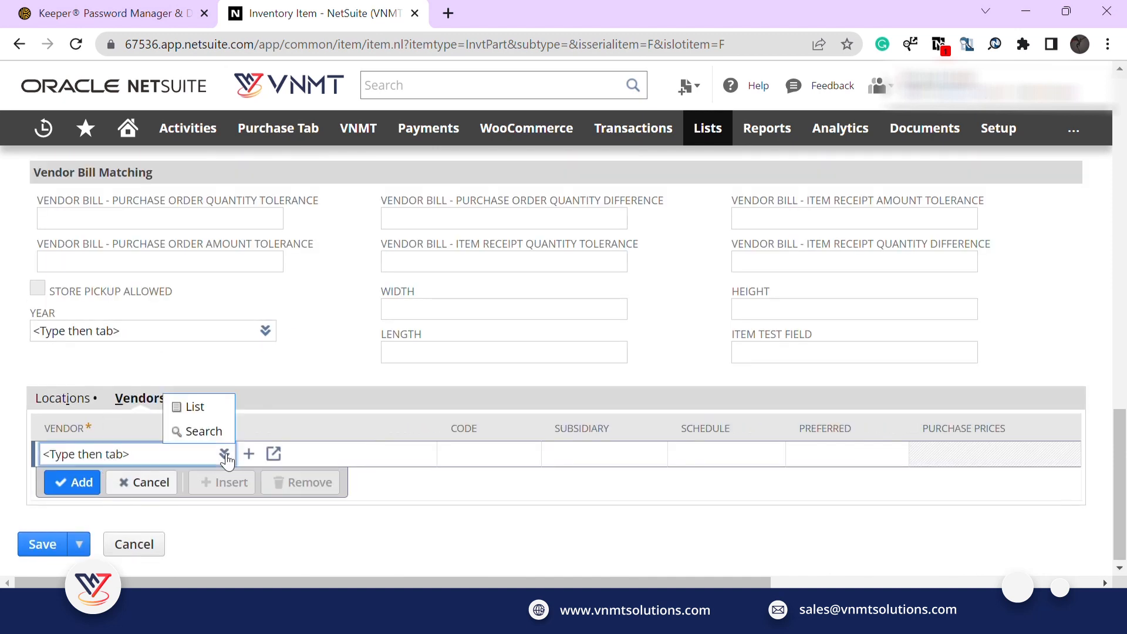
{"action": "left_click", "coordinate": [209, 407]}
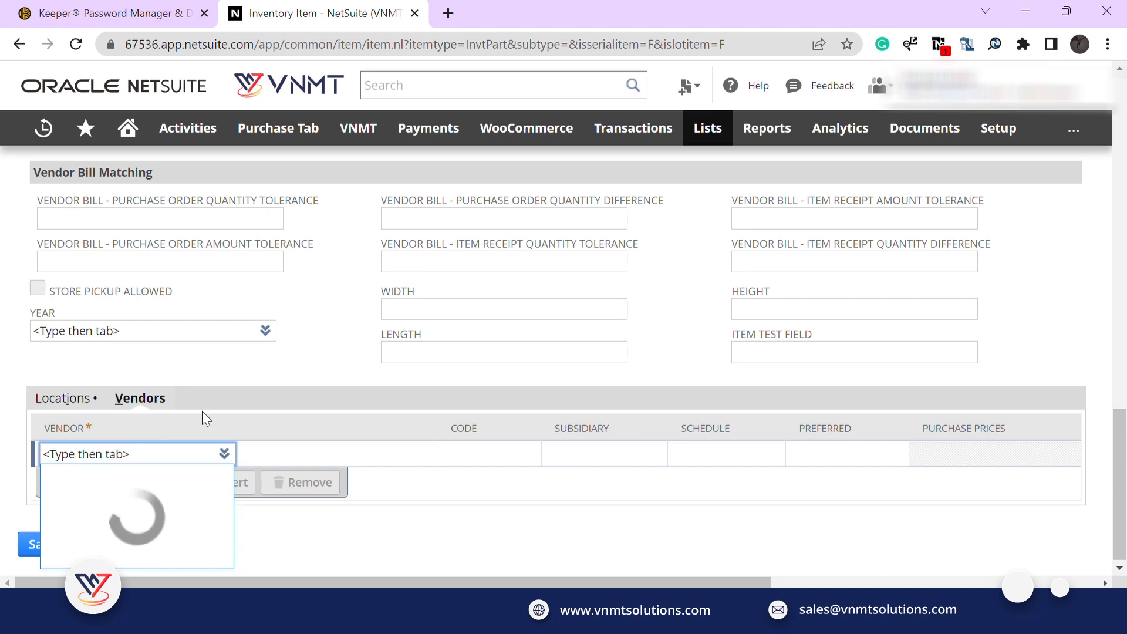
{"action": "left_click", "coordinate": [101, 230]}
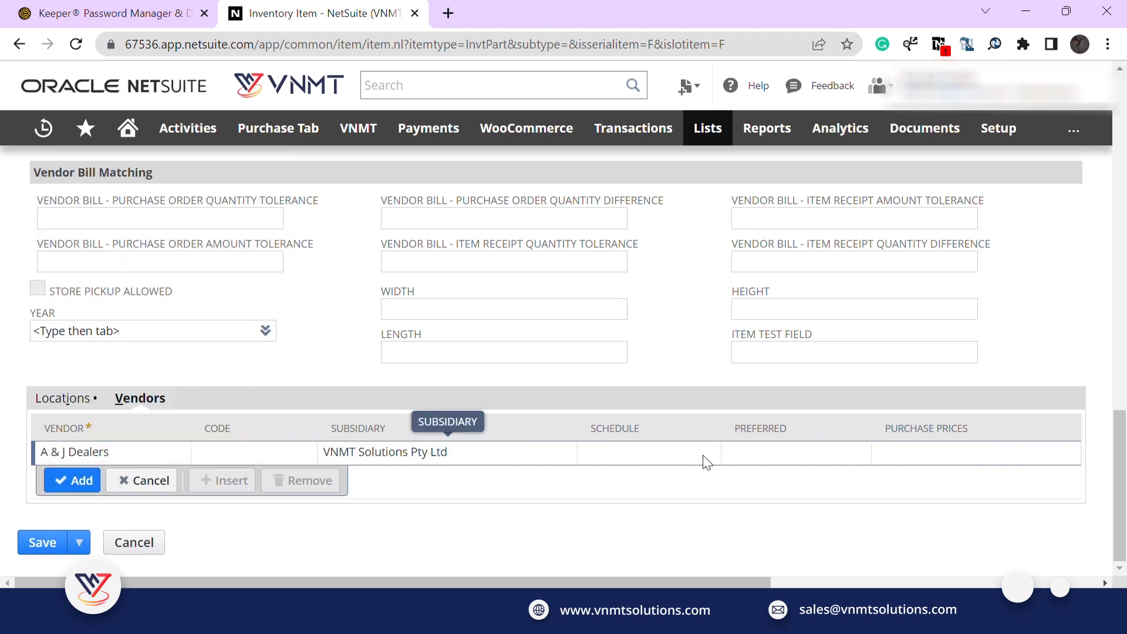
{"action": "left_click", "coordinate": [737, 455]}
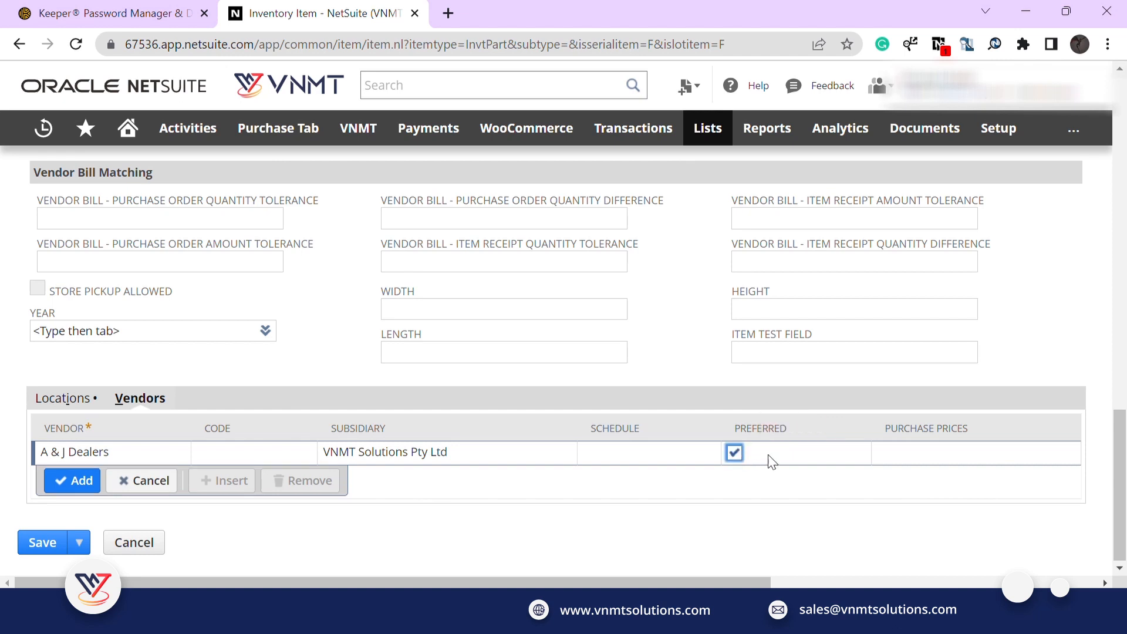
Give the A & J Dealers vendor line a purchase price of 12.34 in the AUS currency
{"action": "left_click", "coordinate": [898, 452]}
{"action": "left_click", "coordinate": [888, 455]}
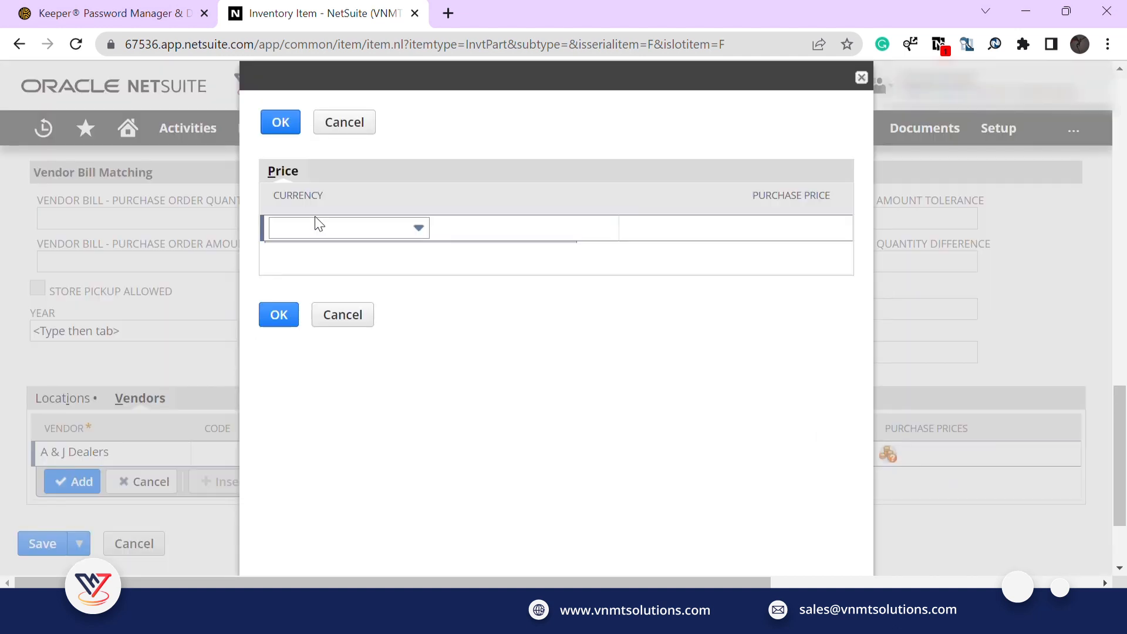
{"action": "left_click", "coordinate": [318, 224]}
{"action": "left_click", "coordinate": [318, 224]}
{"action": "left_click", "coordinate": [319, 272]}
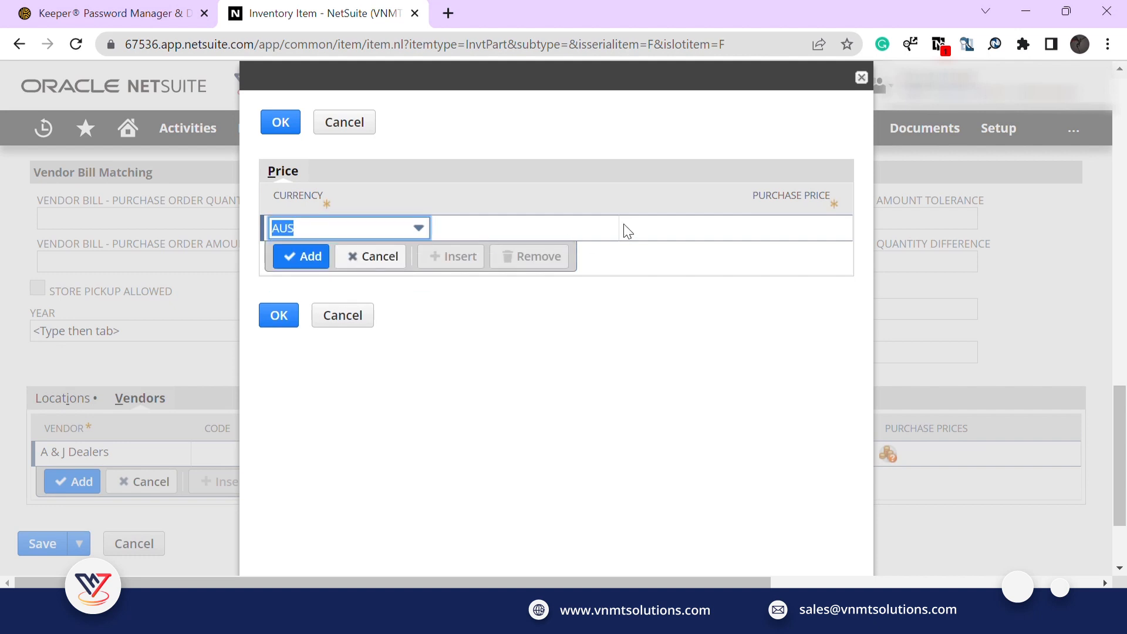
{"action": "left_click", "coordinate": [653, 234]}
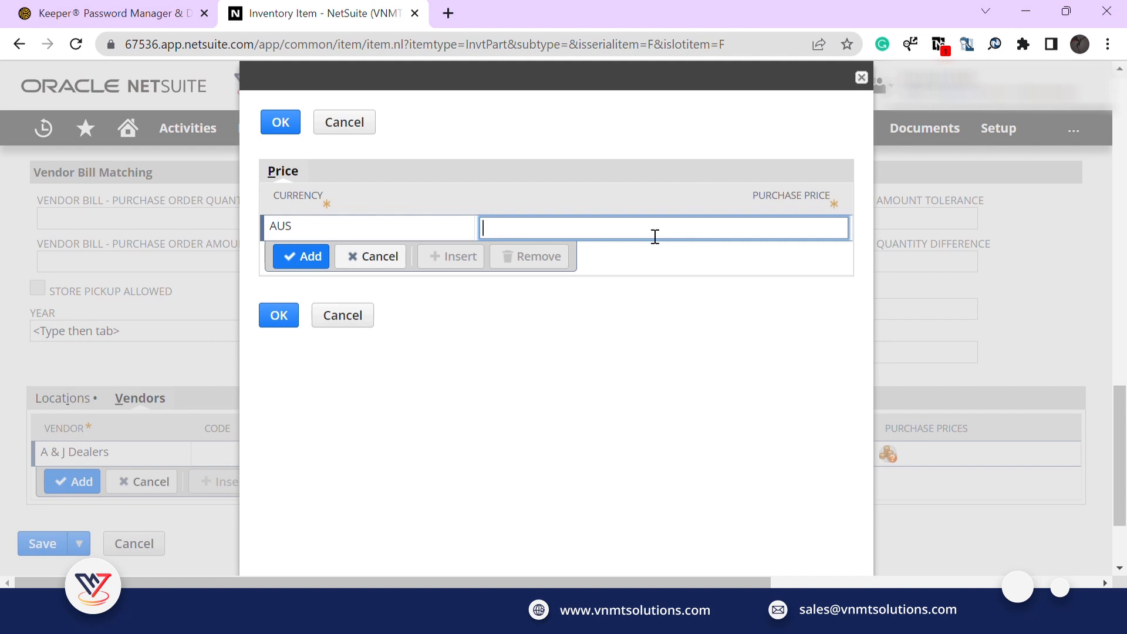
{"action": "type", "text": "12.34"}
{"action": "left_click", "coordinate": [291, 327]}
Copy the purchase description Kettle Bell 20KG into the item's sales description
{"action": "scroll", "coordinate": [136, 375], "scroll_direction": "up", "scroll_amount": 3}
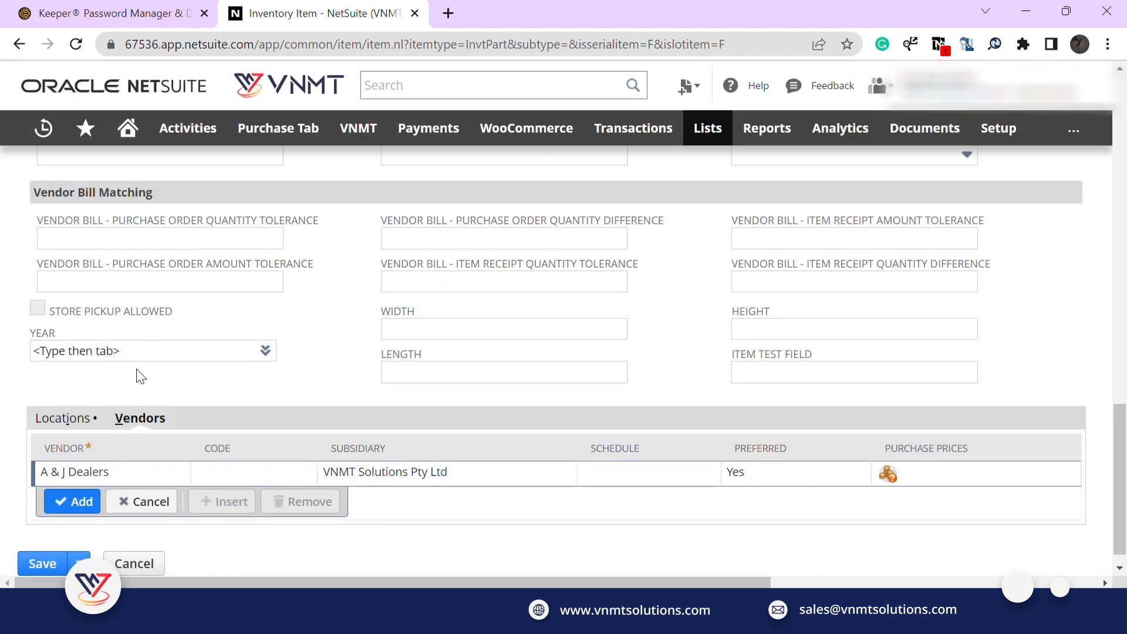
{"action": "scroll", "coordinate": [135, 369], "scroll_direction": "up", "scroll_amount": 4}
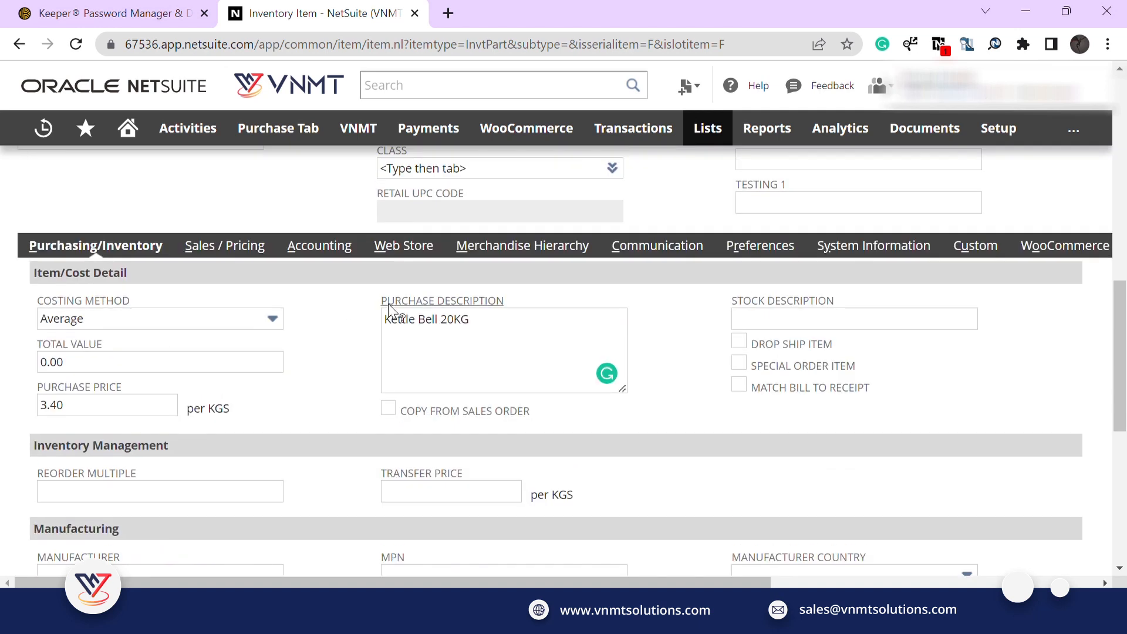
{"action": "triple_click", "coordinate": [428, 332]}
{"action": "key", "text": "ctrl+c"}
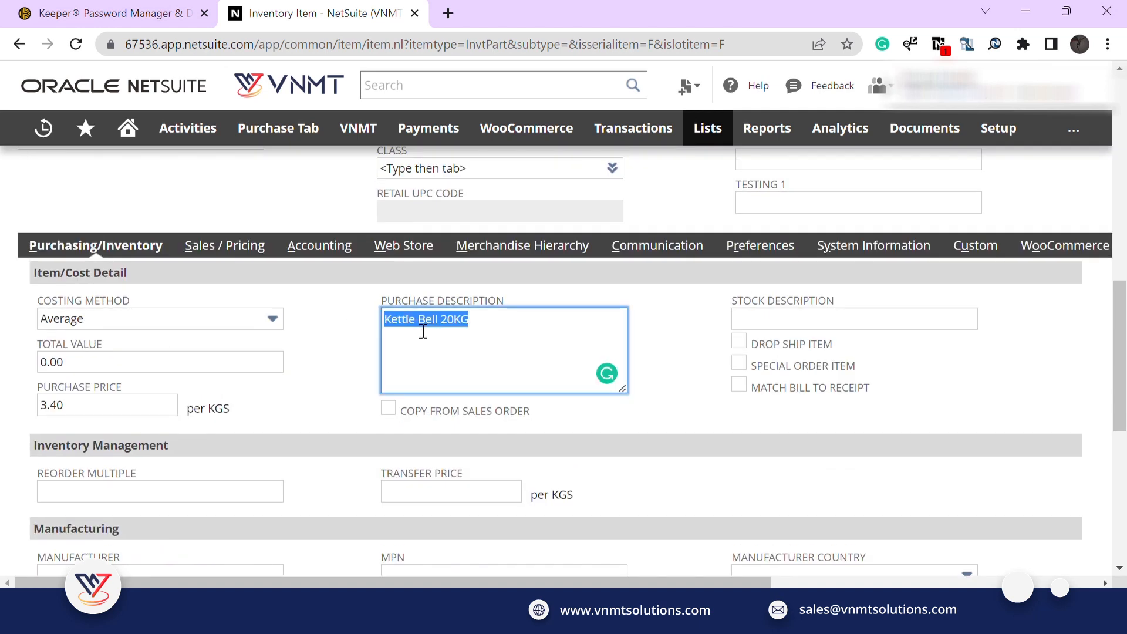
{"action": "left_click", "coordinate": [222, 249]}
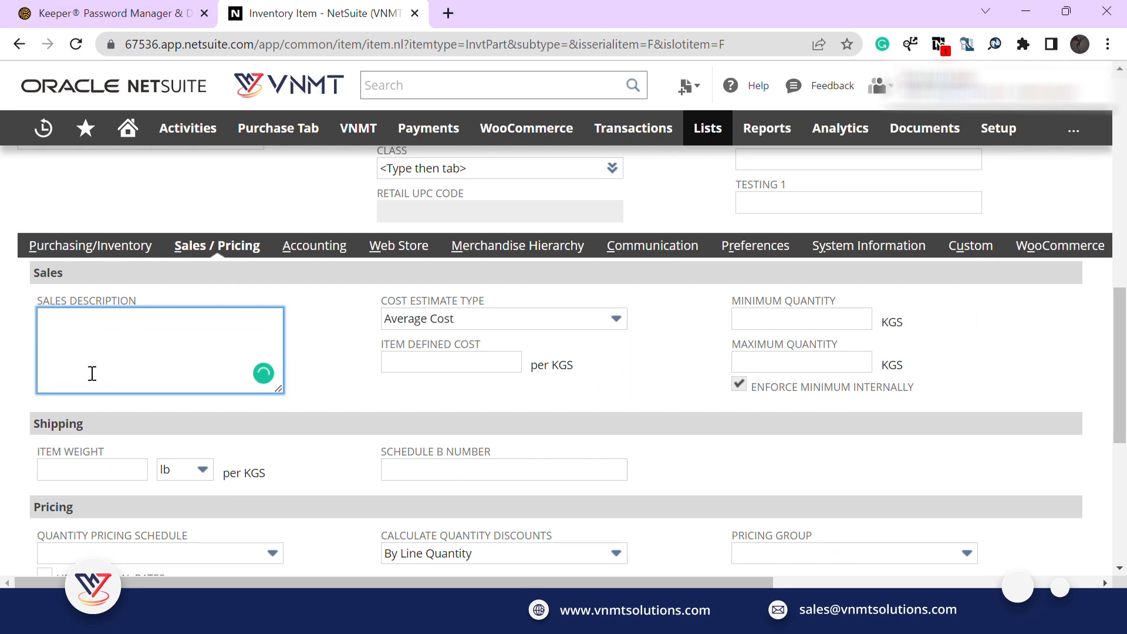
{"action": "key", "text": "ctrl+v"}
Set the item's shipping weight to 20 kg
{"action": "scroll", "coordinate": [148, 363], "scroll_direction": "down", "scroll_amount": 2}
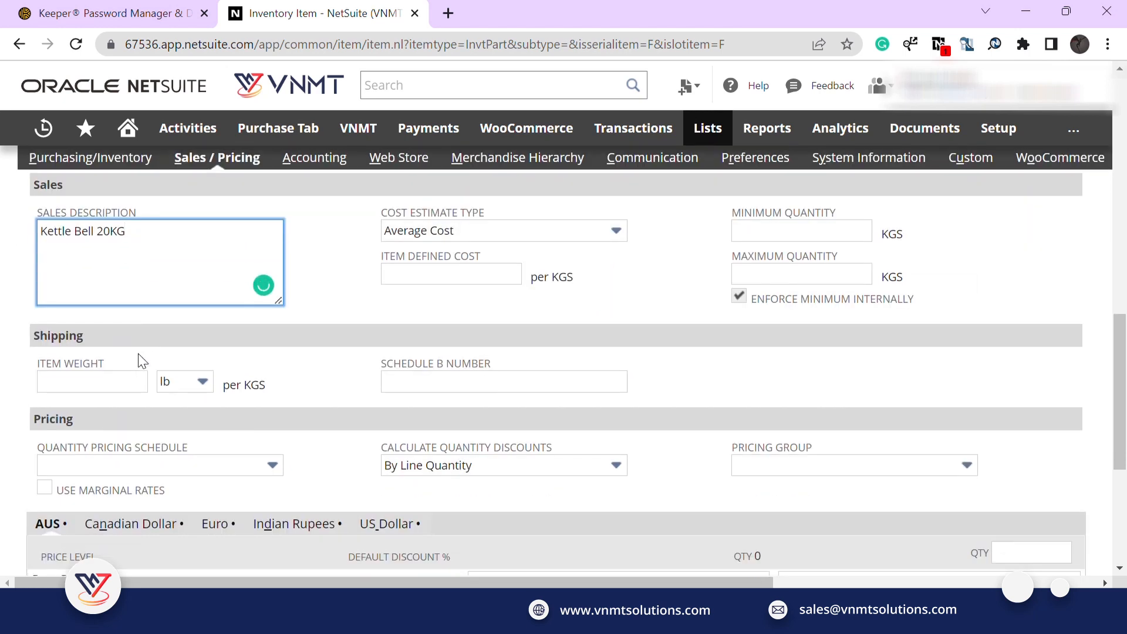
{"action": "left_click", "coordinate": [108, 392]}
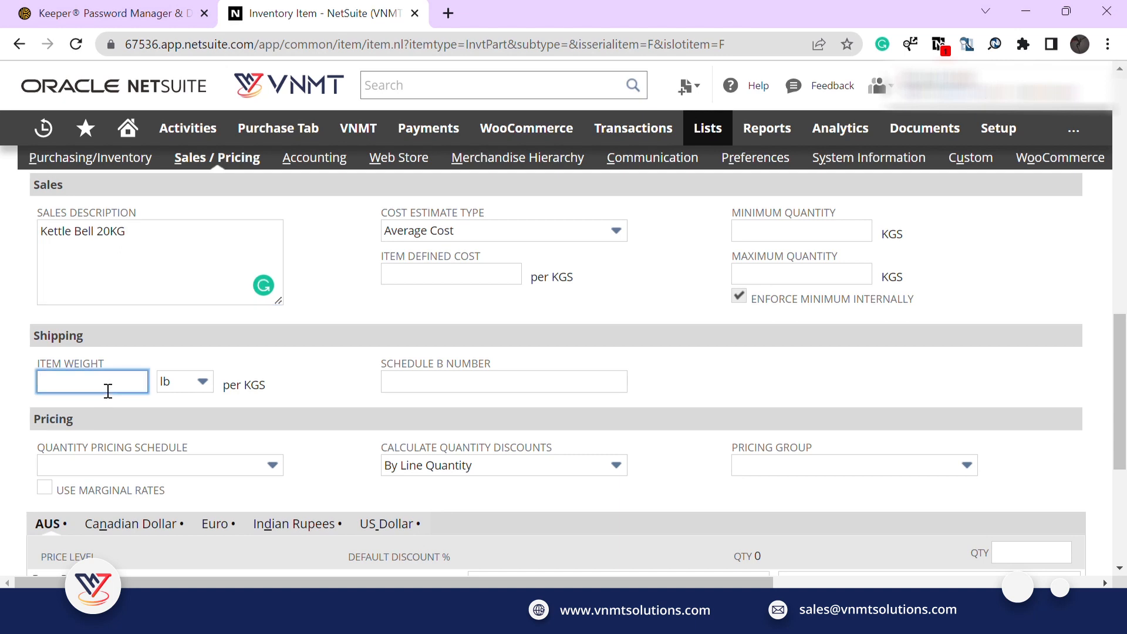
{"action": "type", "text": "20"}
{"action": "left_click", "coordinate": [188, 382]}
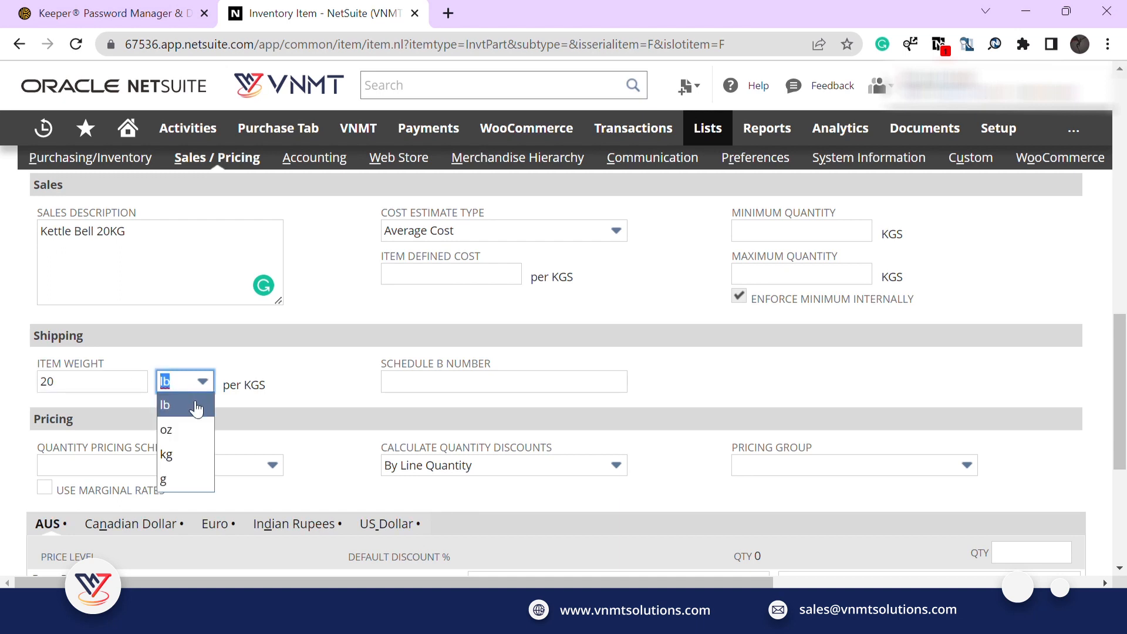
{"action": "left_click", "coordinate": [185, 453]}
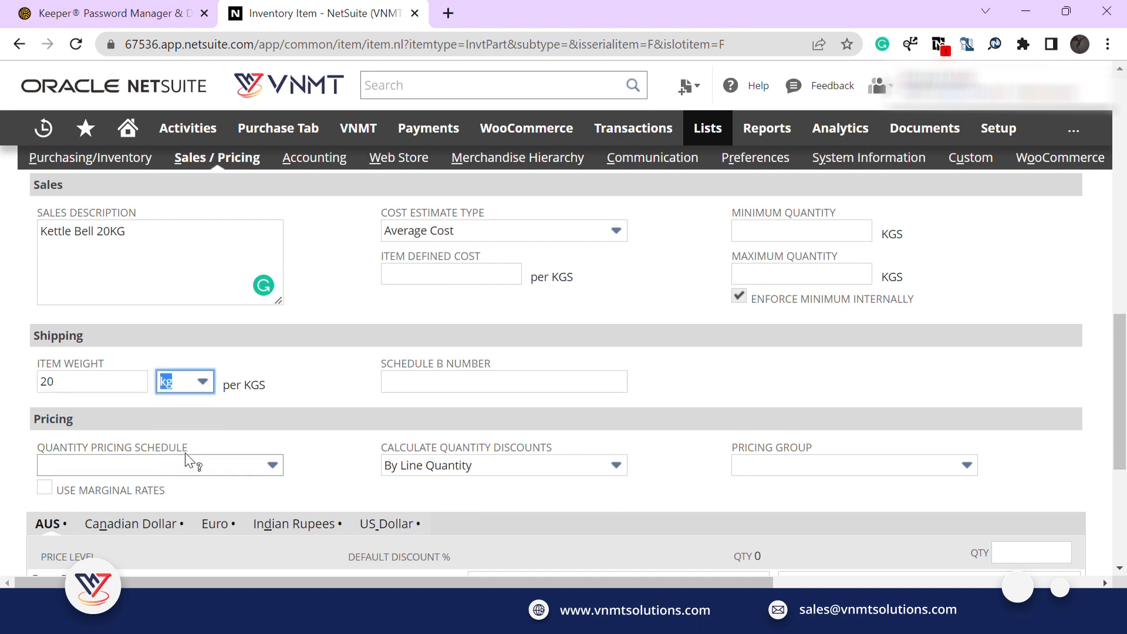
{"action": "left_click", "coordinate": [317, 373]}
Enter 18.24 as the base price and 17.24 as the online price in the AUS price list
{"action": "scroll", "coordinate": [317, 373], "scroll_direction": "down", "scroll_amount": 5}
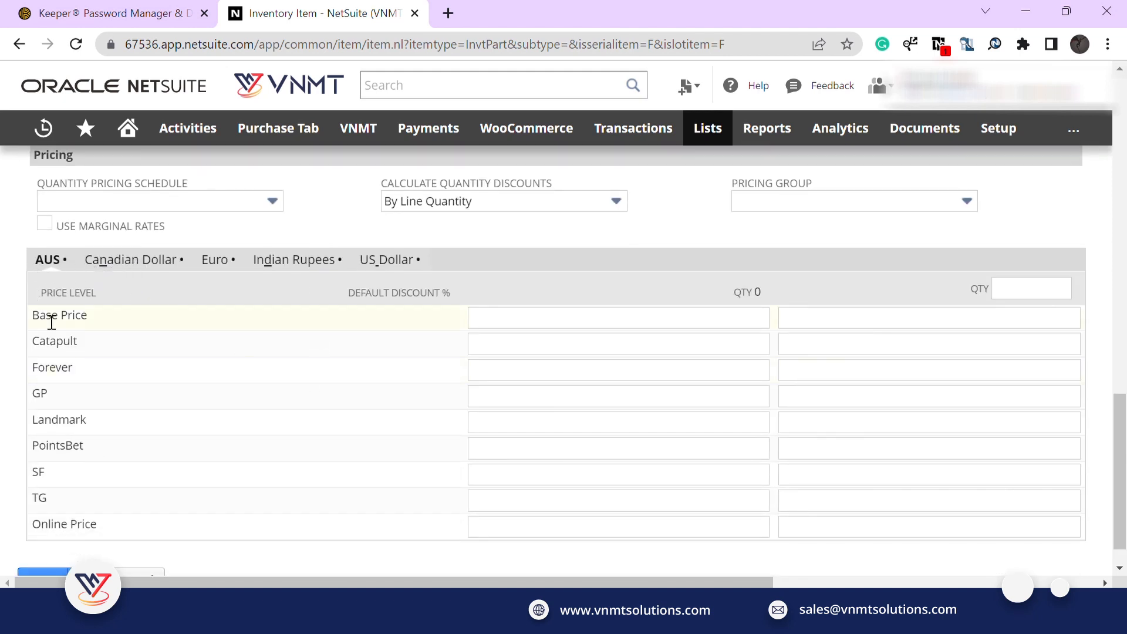
{"action": "left_click", "coordinate": [558, 328]}
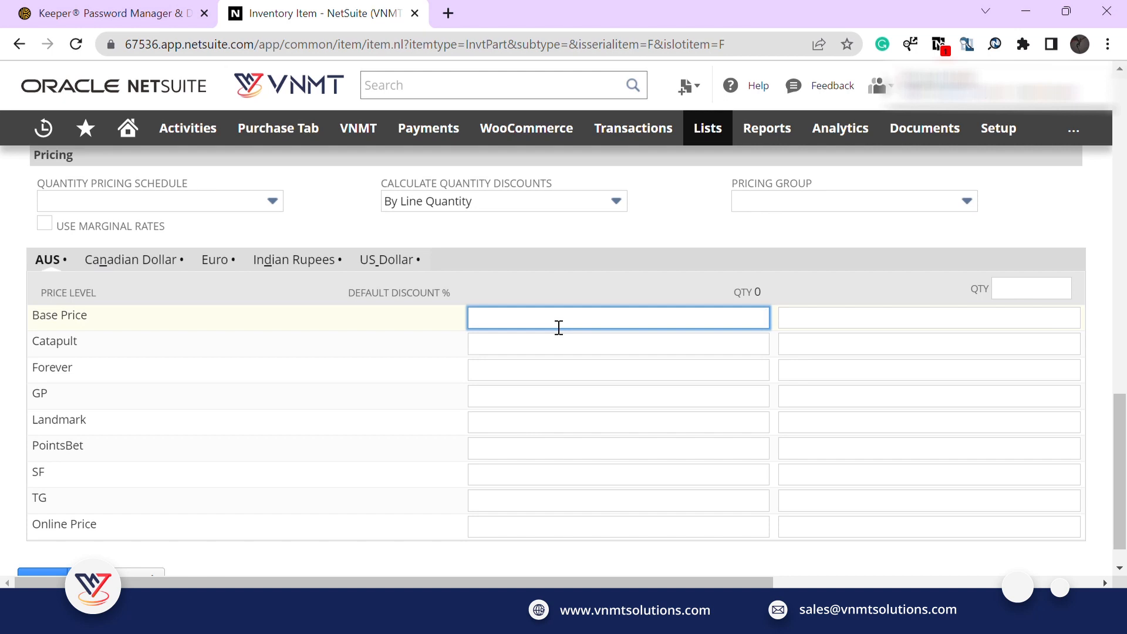
{"action": "type", "text": "8.24"}
{"action": "left_click", "coordinate": [589, 538]}
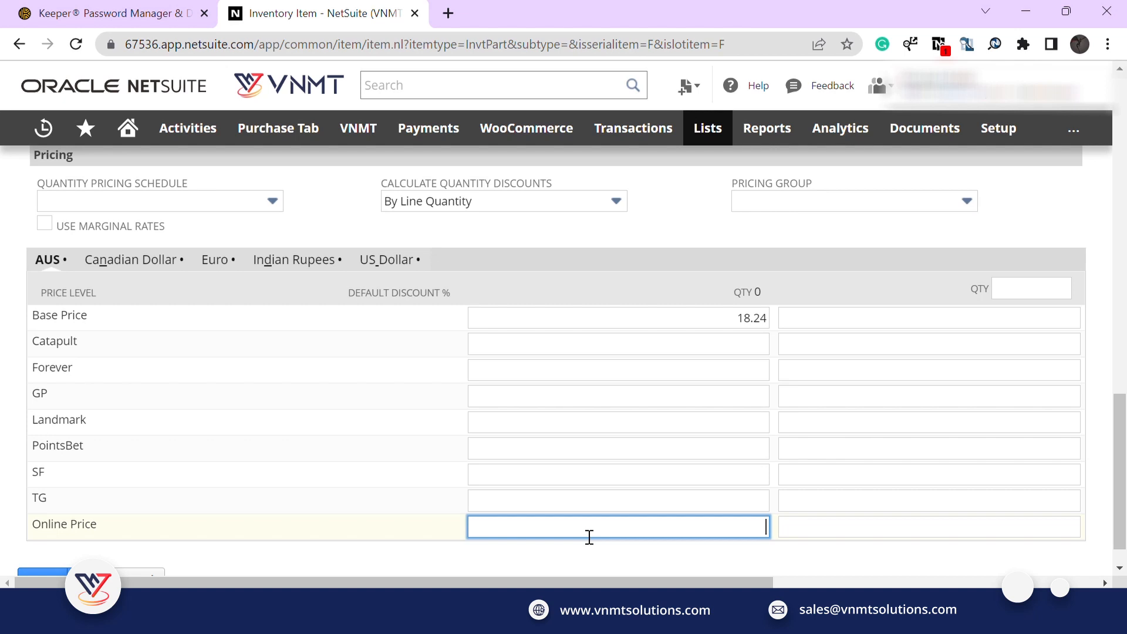
{"action": "type", "text": "17.24"}
Set the item's COGS account to 1234 COST OF GOODS SOLD and its asset account to 4521 Asset Account
{"action": "scroll", "coordinate": [283, 298], "scroll_direction": "up", "scroll_amount": 3}
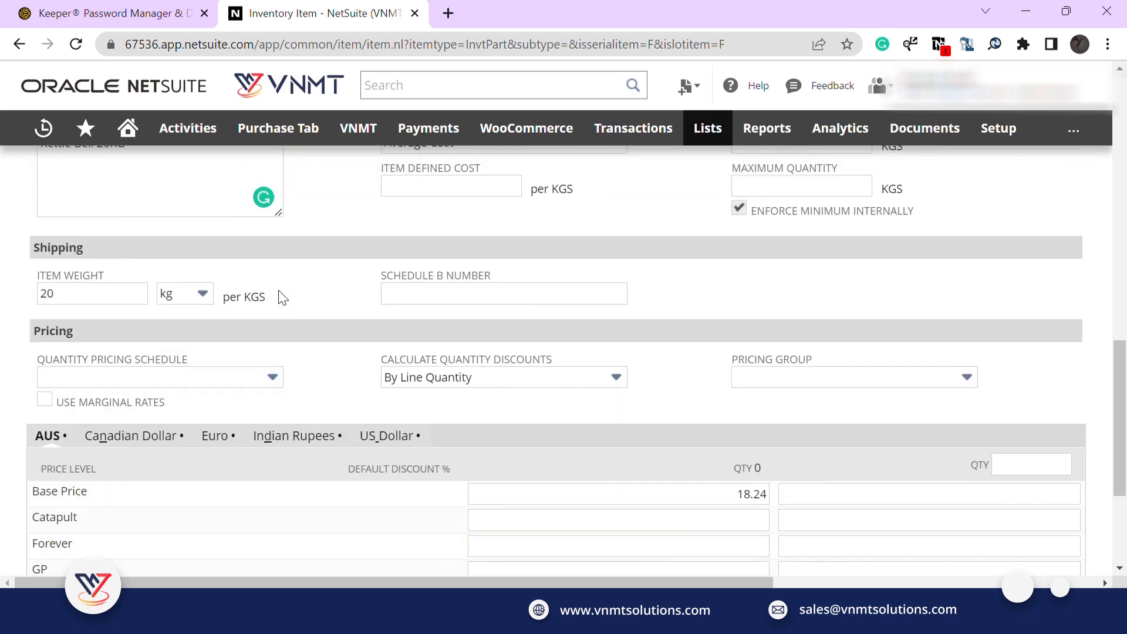
{"action": "scroll", "coordinate": [285, 300], "scroll_direction": "up", "scroll_amount": 5}
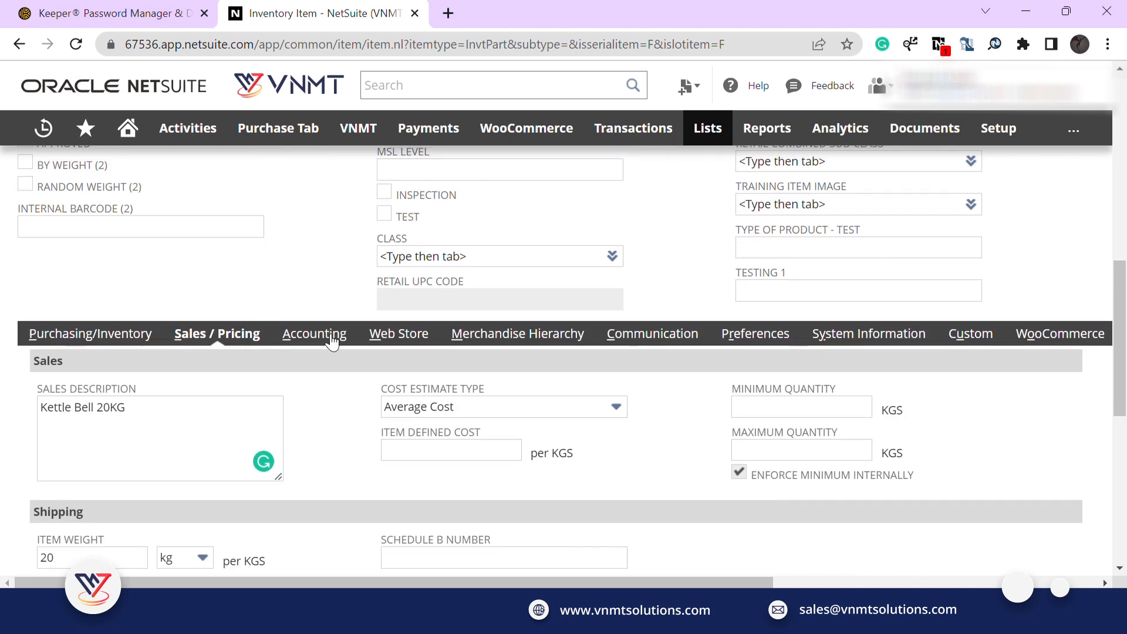
{"action": "left_click", "coordinate": [332, 337]}
{"action": "scroll", "coordinate": [294, 332], "scroll_direction": "down", "scroll_amount": 3}
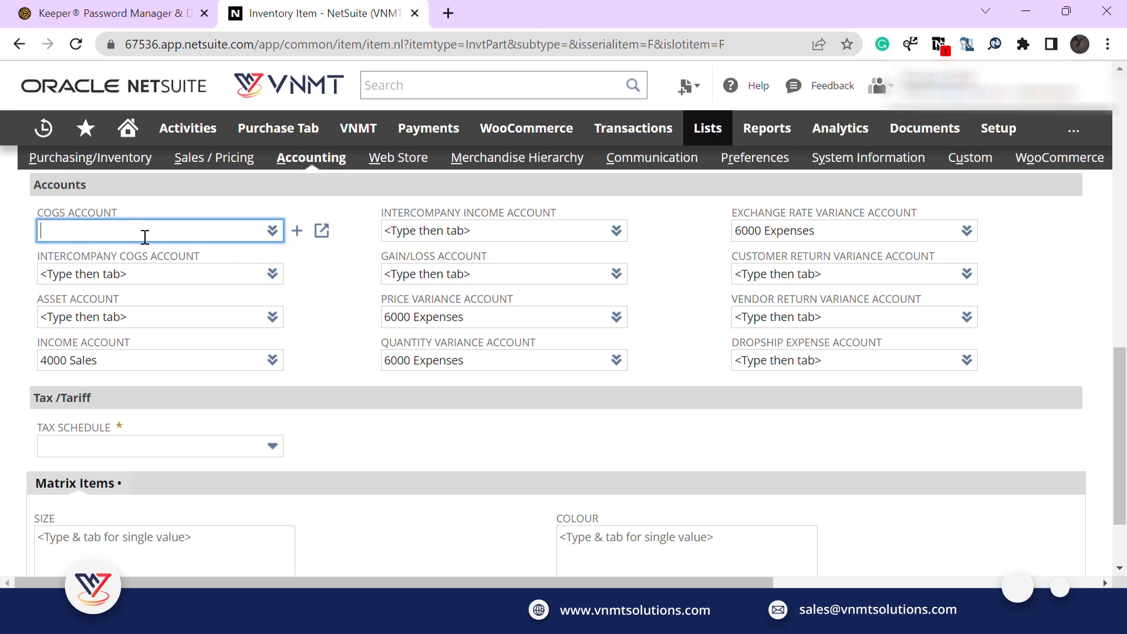
{"action": "type", "text": "COST"}
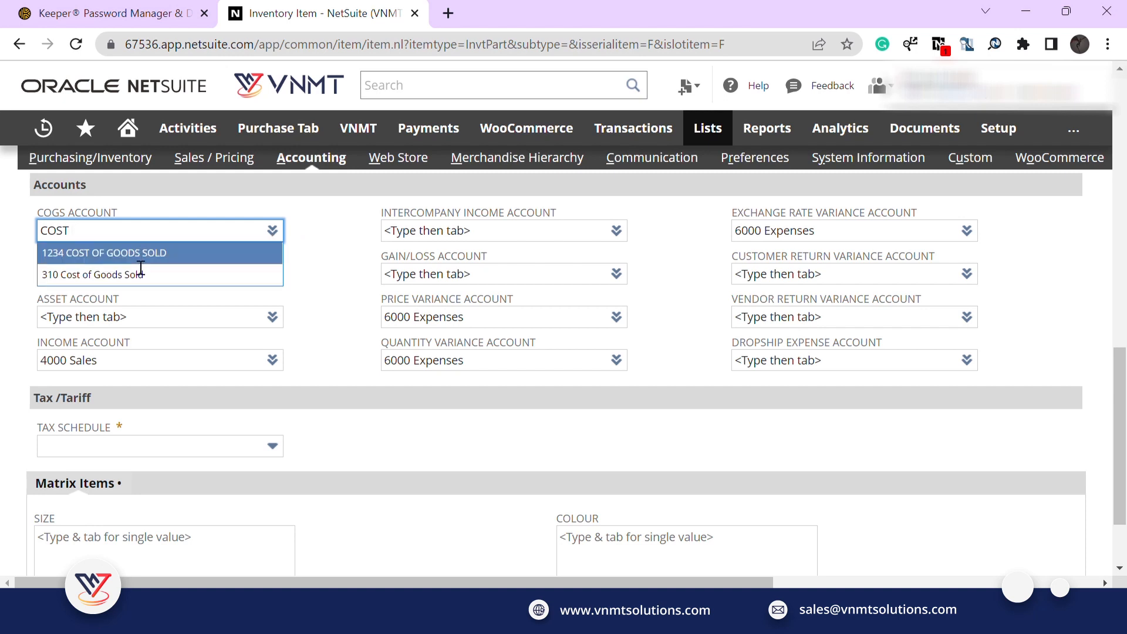
{"action": "left_click", "coordinate": [133, 251]}
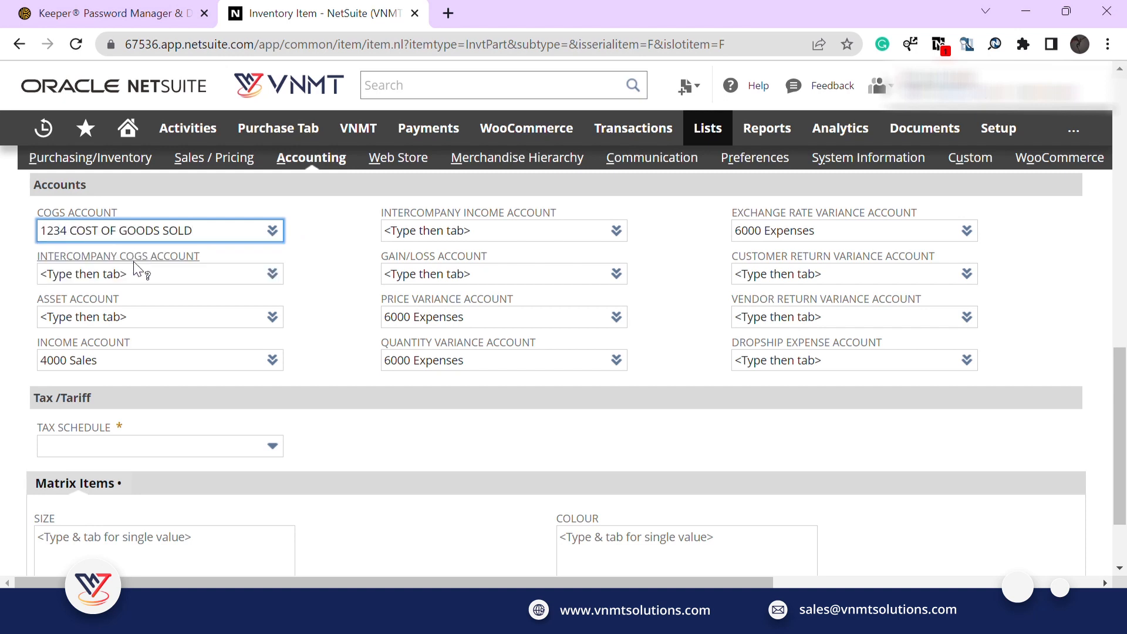
{"action": "left_click", "coordinate": [128, 323]}
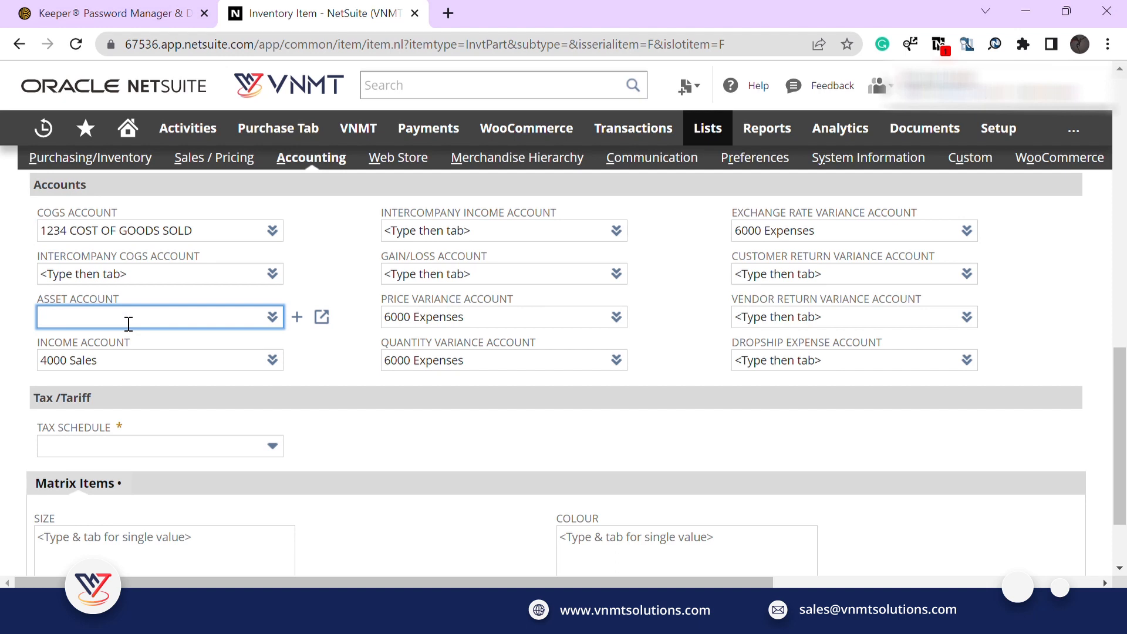
{"action": "type", "text": "ASSET"}
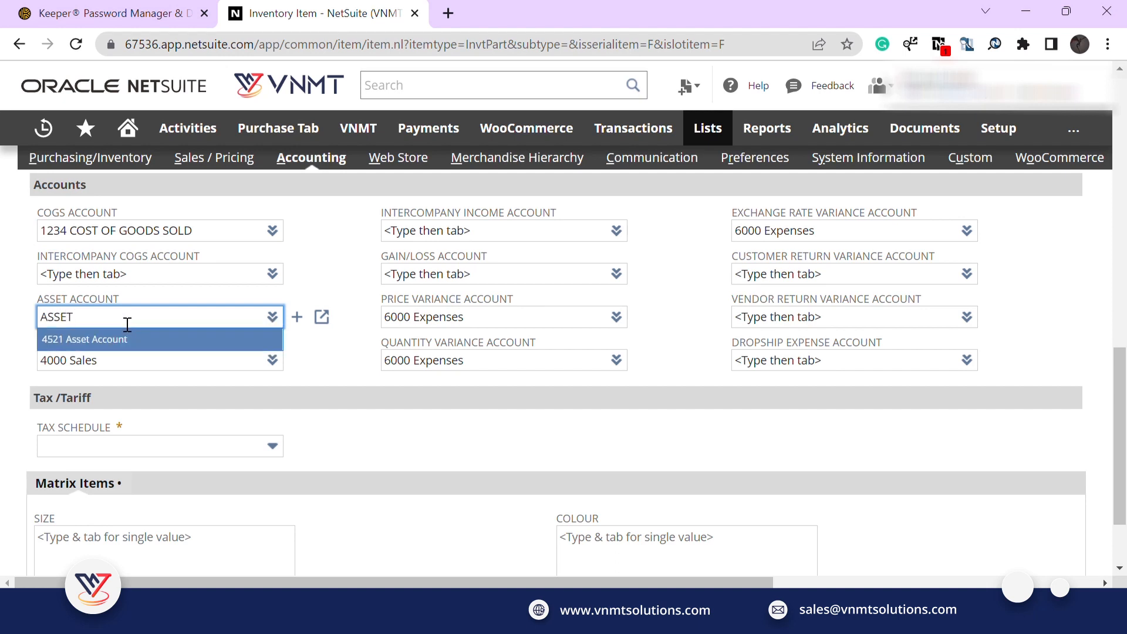
{"action": "left_click", "coordinate": [121, 340]}
Clear the item's income account and select 4000 Sales again
{"action": "left_click", "coordinate": [129, 362]}
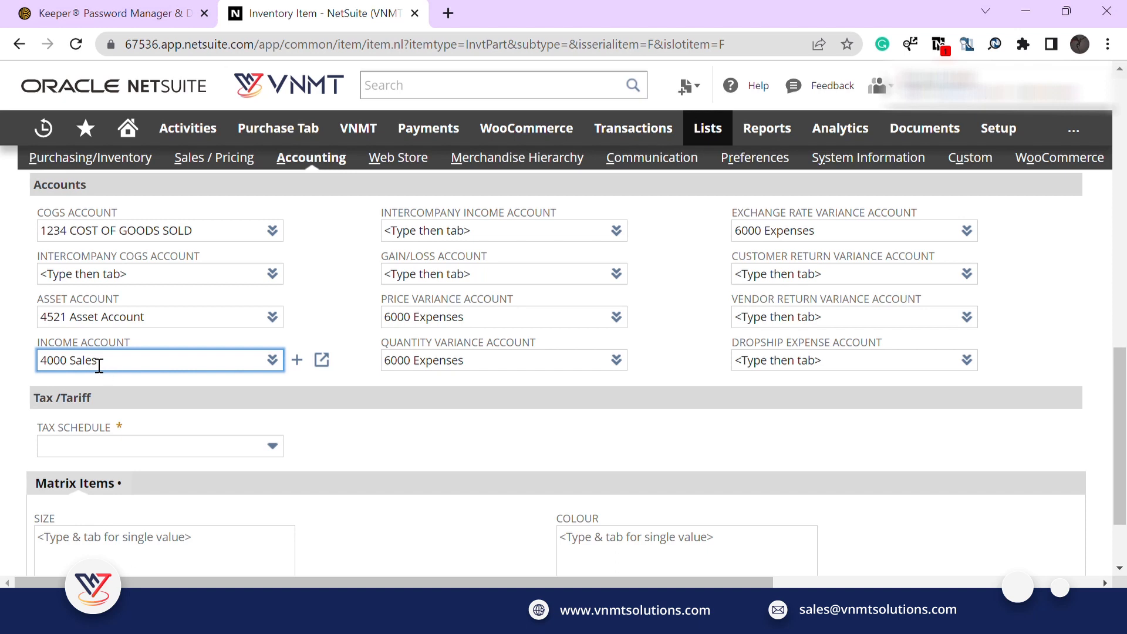
{"action": "key", "text": "BackSpace"}
{"action": "key", "text": "BackSpace"}
{"action": "key", "text": "BackSpace"}
{"action": "key", "text": "BackSpace"}
{"action": "key", "text": "BackSpace"}
{"action": "type", "text": "SALE"}
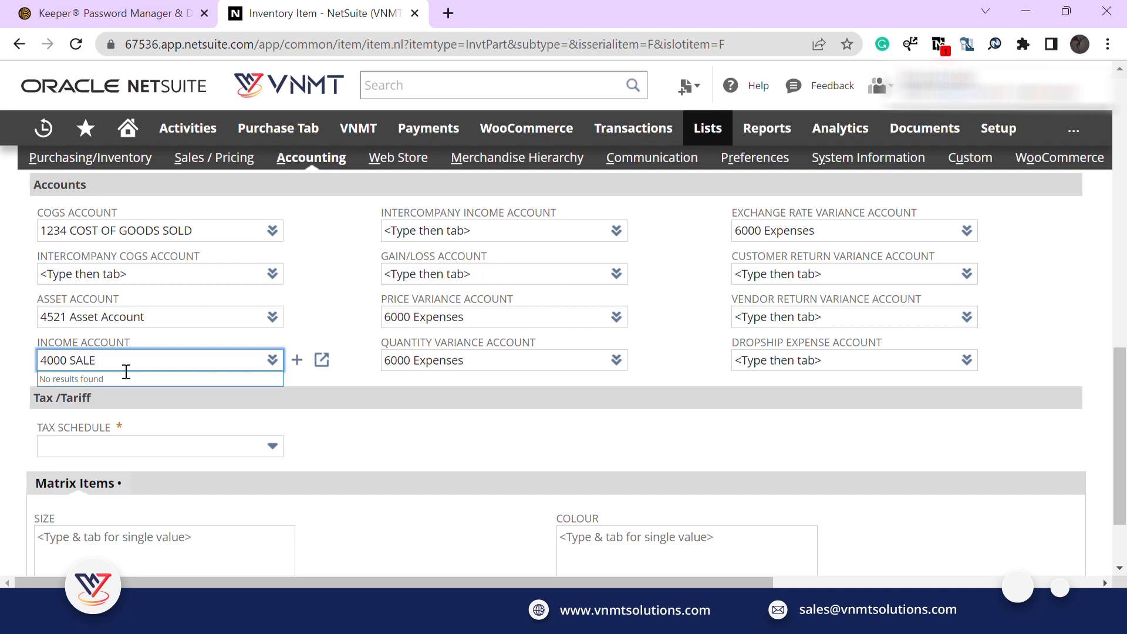
{"action": "key", "text": "BackSpace"}
{"action": "key", "text": "BackSpace"}
{"action": "key", "text": "BackSpace"}
{"action": "key", "text": "BackSpace"}
{"action": "key", "text": "BackSpace"}
{"action": "key", "text": "BackSpace"}
{"action": "key", "text": "BackSpace"}
{"action": "key", "text": "BackSpace"}
{"action": "key", "text": "BackSpace"}
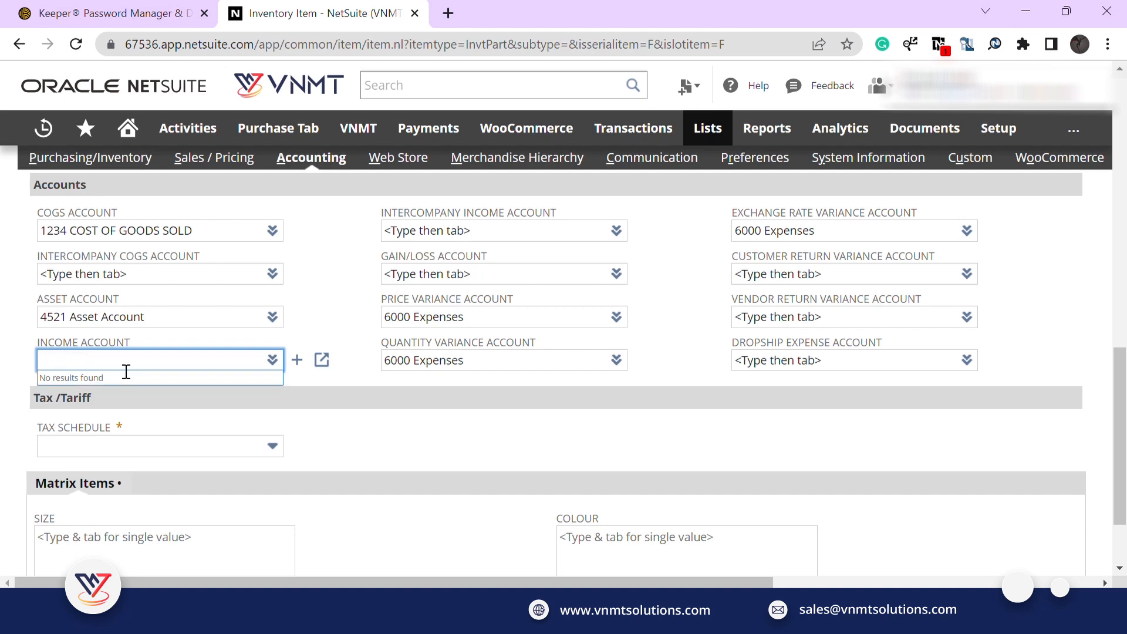
{"action": "type", "text": "SALES"}
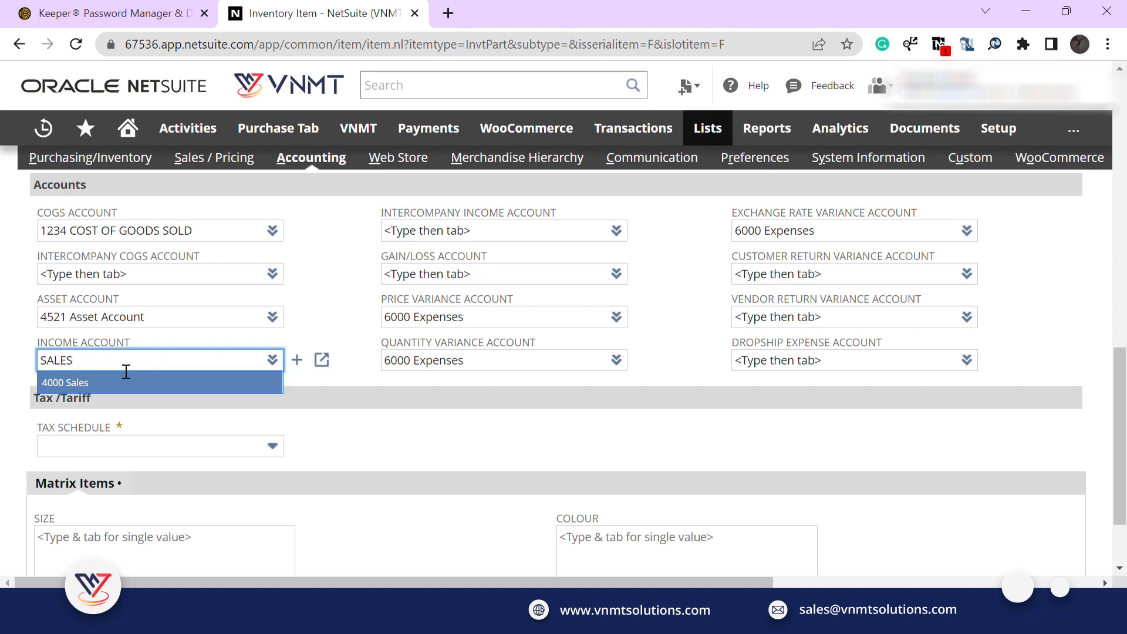
{"action": "left_click", "coordinate": [120, 381]}
Set the item's tax schedule to Standard in the accounting details
{"action": "scroll", "coordinate": [117, 377], "scroll_direction": "down", "scroll_amount": 2}
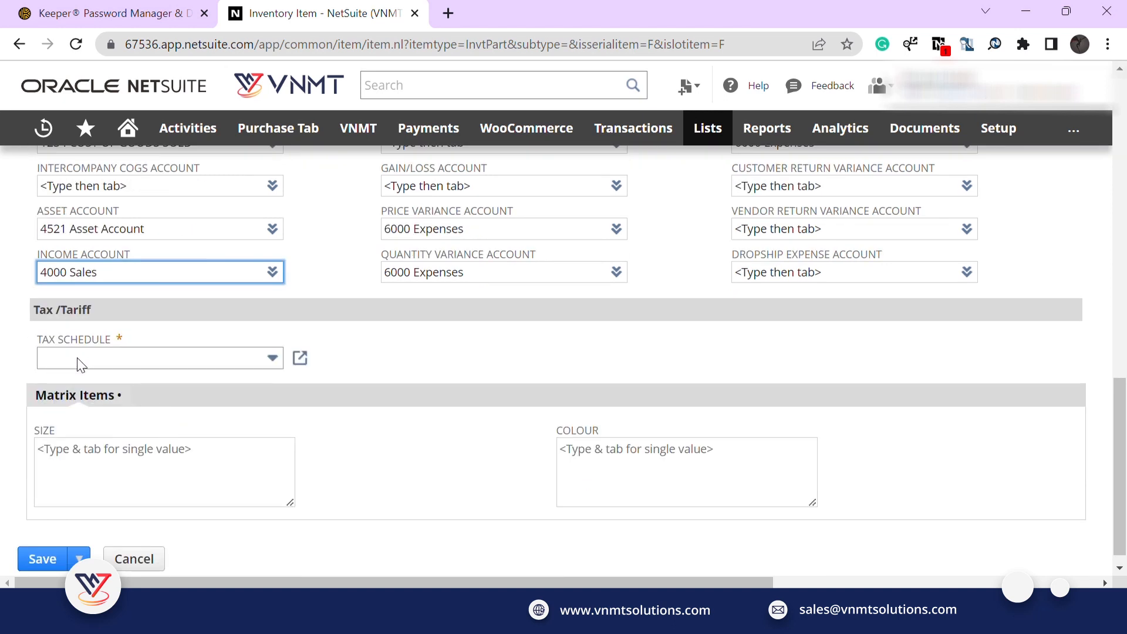
{"action": "left_click", "coordinate": [81, 361]}
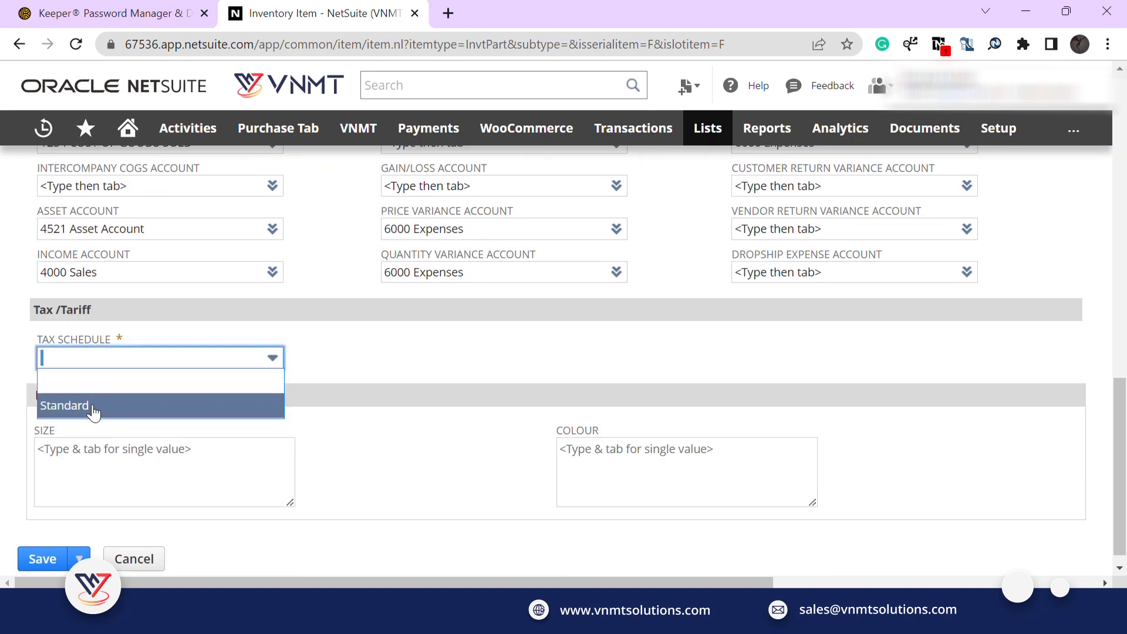
{"action": "left_click", "coordinate": [93, 406]}
Review the account and tax settings along with the item's classification and primary information
{"action": "scroll", "coordinate": [392, 340], "scroll_direction": "up", "scroll_amount": 3}
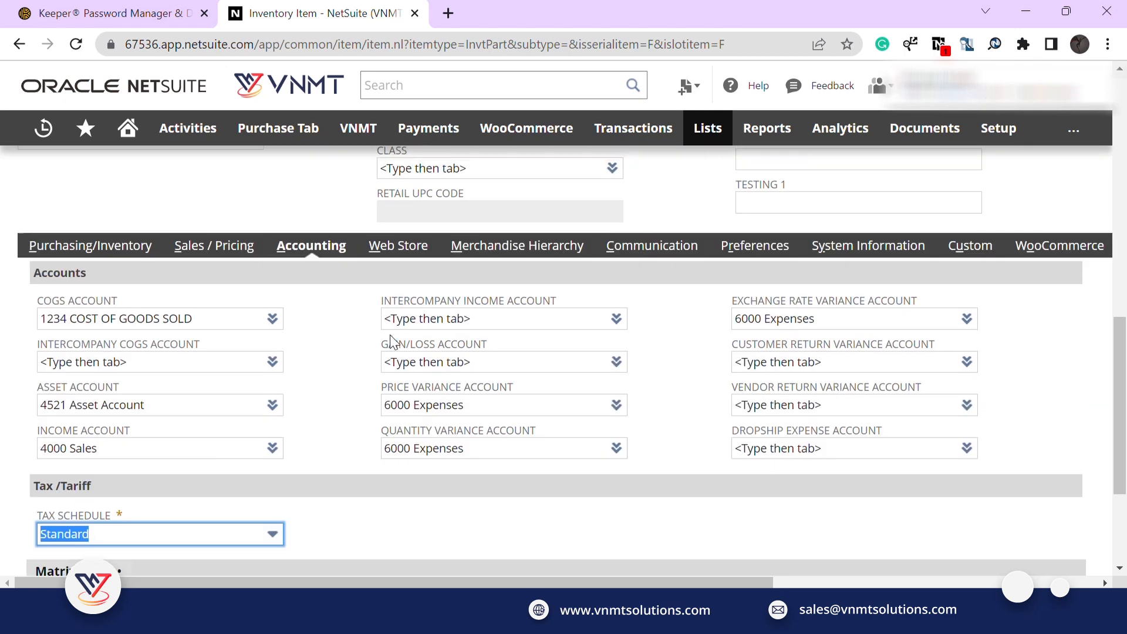
{"action": "scroll", "coordinate": [324, 351], "scroll_direction": "down", "scroll_amount": 4}
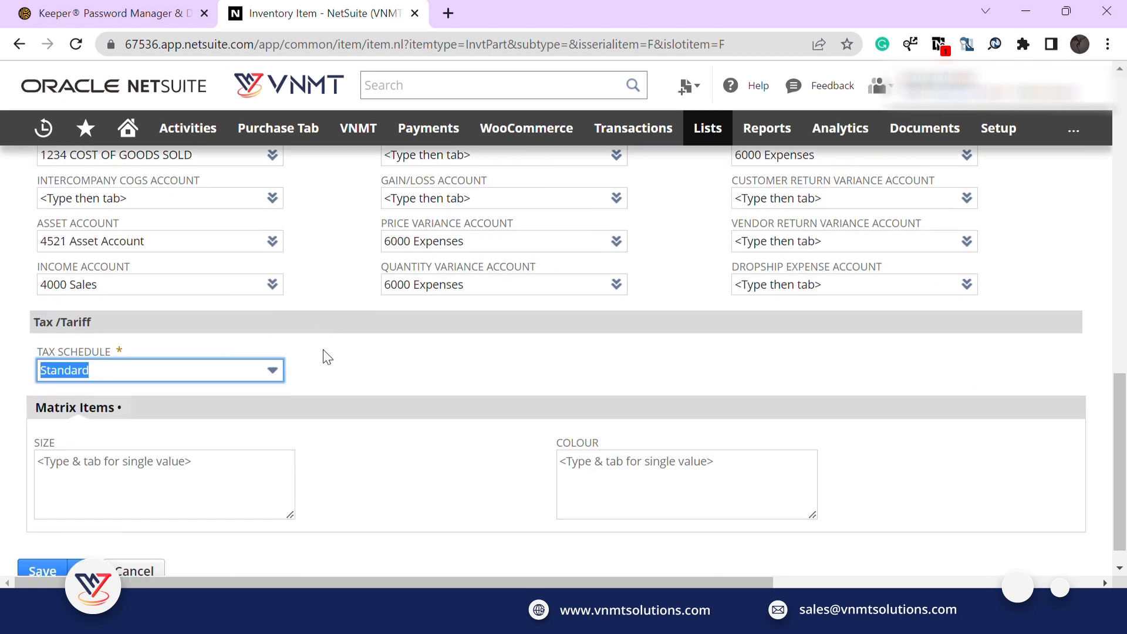
{"action": "scroll", "coordinate": [324, 351], "scroll_direction": "up", "scroll_amount": 3}
{"action": "scroll", "coordinate": [323, 350], "scroll_direction": "up", "scroll_amount": 10}
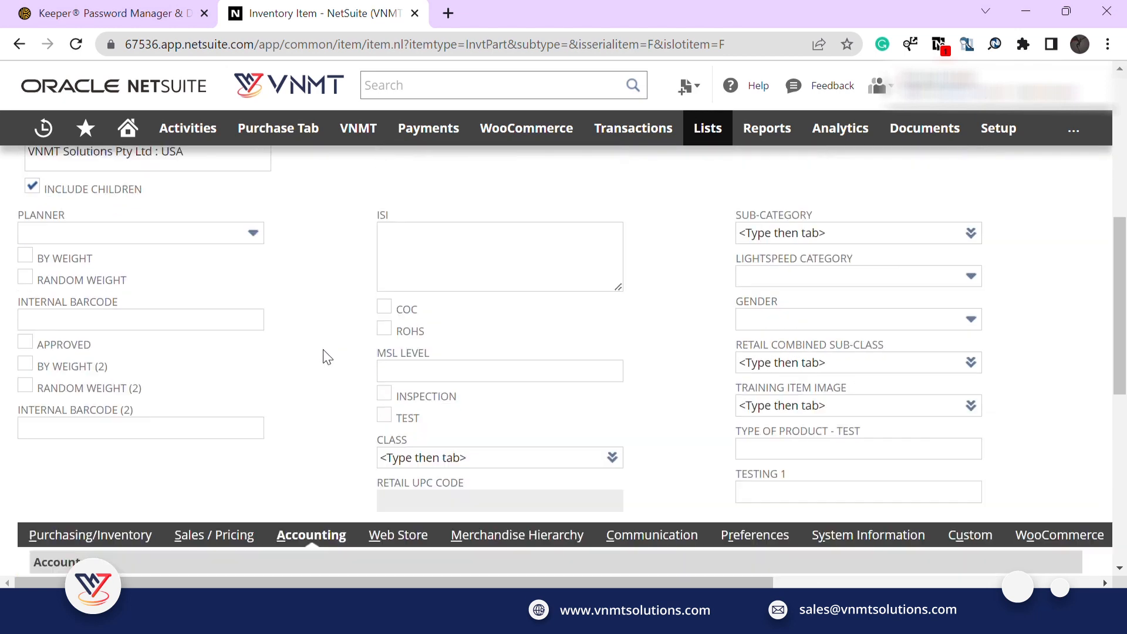
{"action": "scroll", "coordinate": [323, 350], "scroll_direction": "up", "scroll_amount": 4}
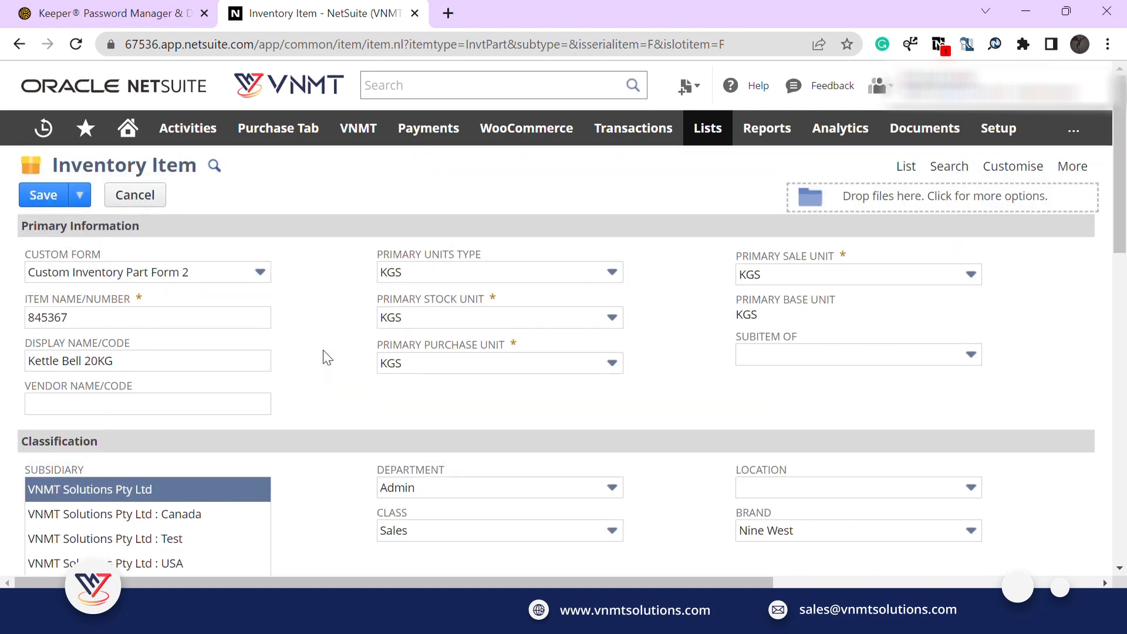
Save the new kettle bell inventory item and look over the saved record's primary information and classification
{"action": "left_click", "coordinate": [52, 200]}
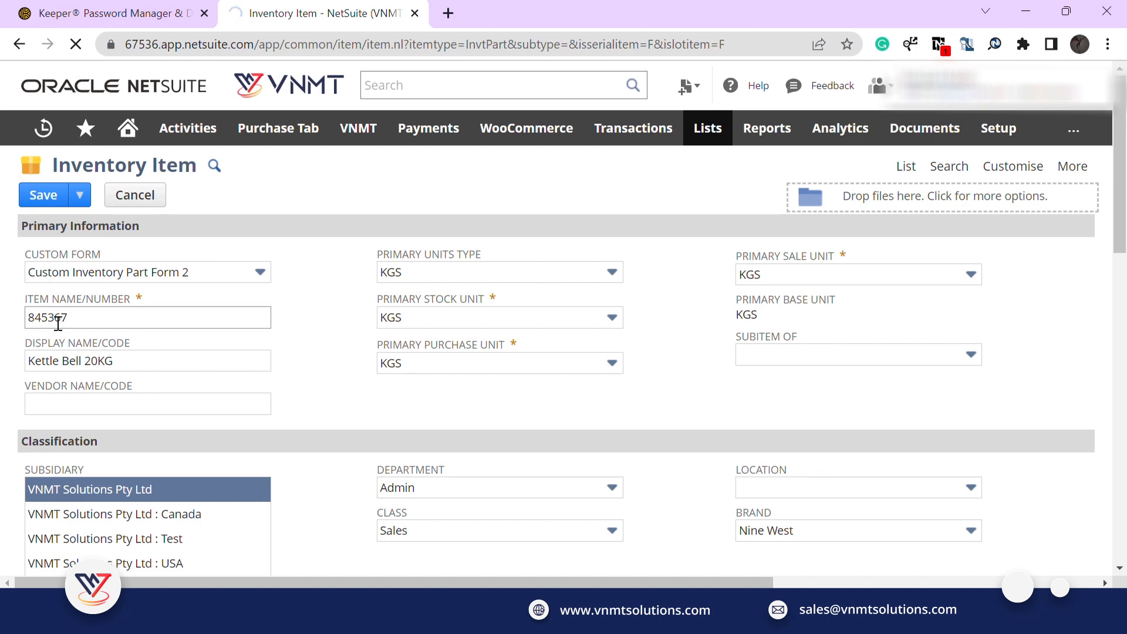
{"action": "double_click", "coordinate": [58, 324]}
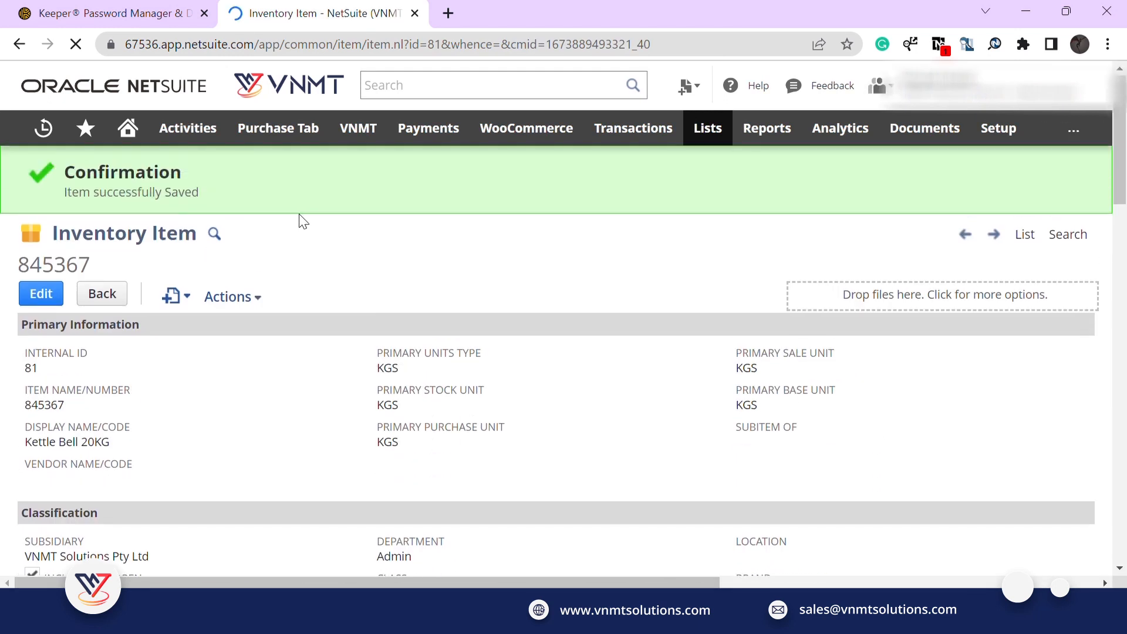
{"action": "scroll", "coordinate": [141, 392], "scroll_direction": "down", "scroll_amount": 6}
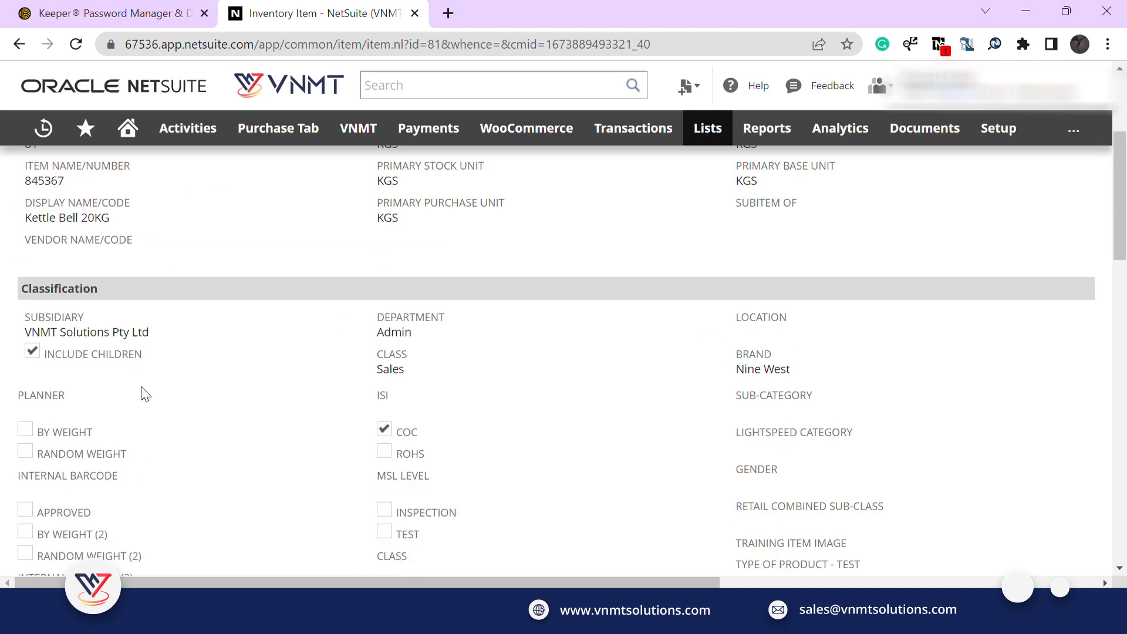
{"action": "scroll", "coordinate": [141, 392], "scroll_direction": "up", "scroll_amount": 6}
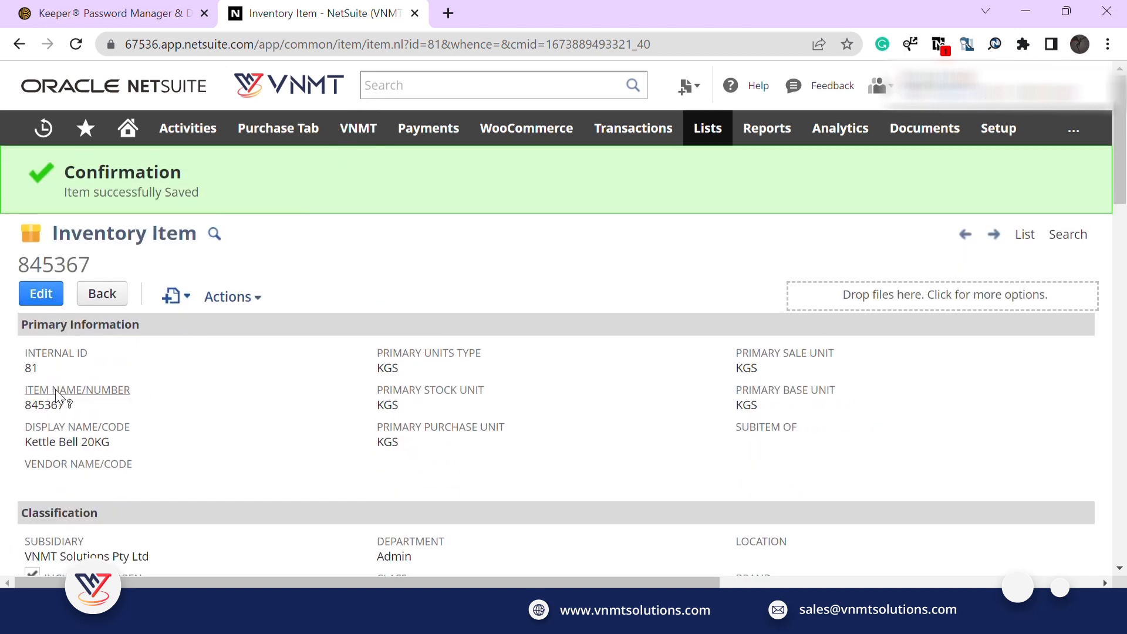
Search globally for "Kettle Bell 20KG" and open the matching inventory item record
{"action": "left_click", "coordinate": [429, 91]}
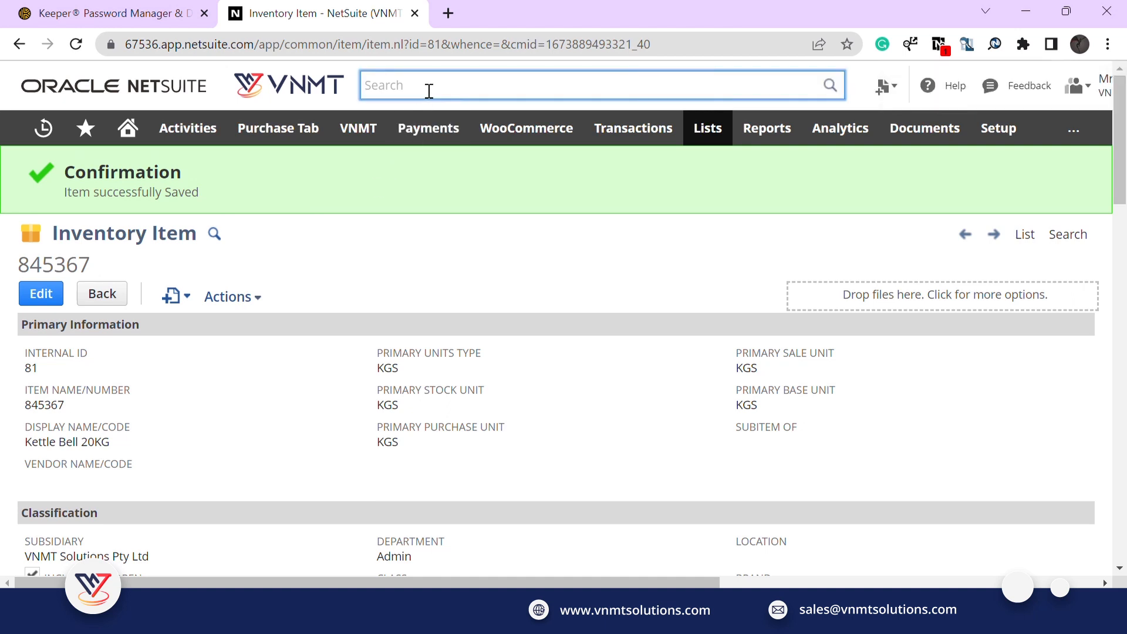
{"action": "type", "text": "Kettle Bell 20KG"}
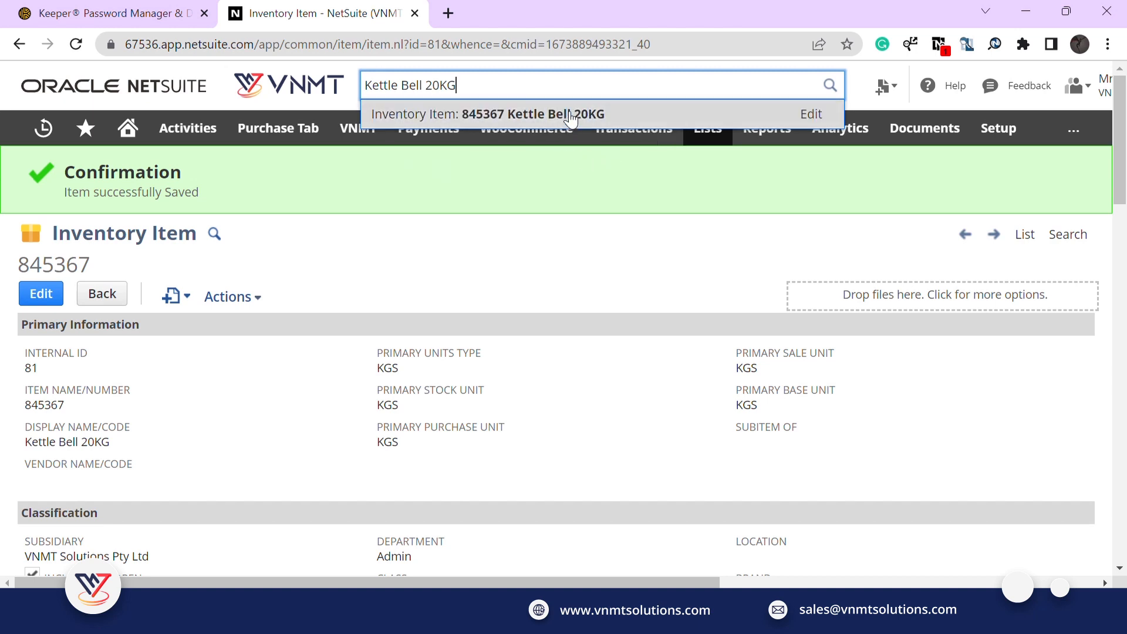
{"action": "left_click", "coordinate": [610, 116]}
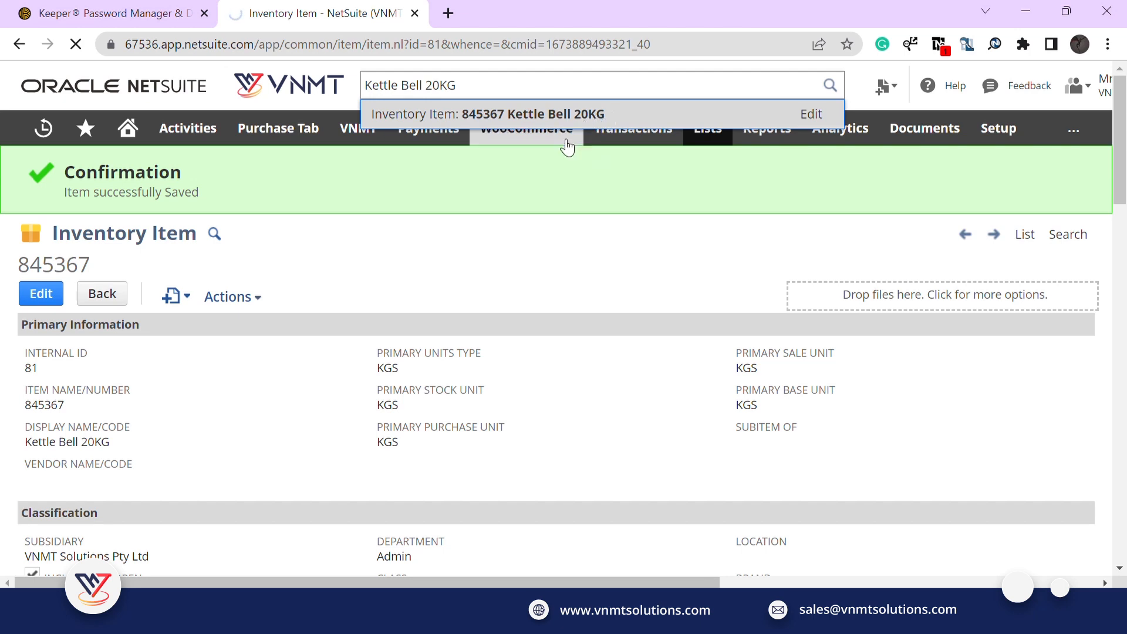